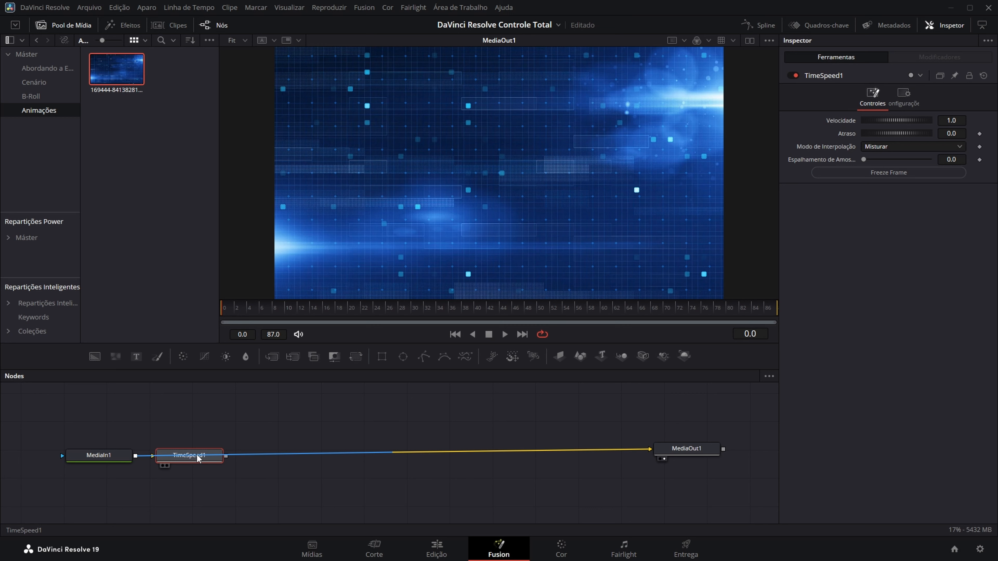
Set the TimeSpeed1 node to speed 0.57, delay -9.4 and interpolation mode Mais Próximo.
mouse_move(198, 458)
left_mouse_down()
mouse_move(206, 442)
mouse_move(214, 454)
mouse_move(196, 451)
left_mouse_up()
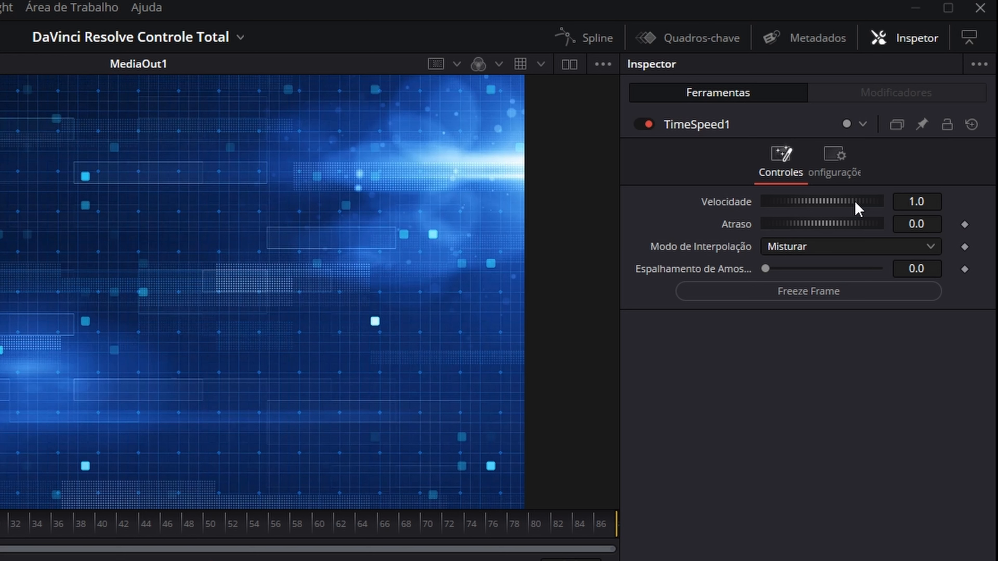
left_click_drag(855, 202, 839, 224)
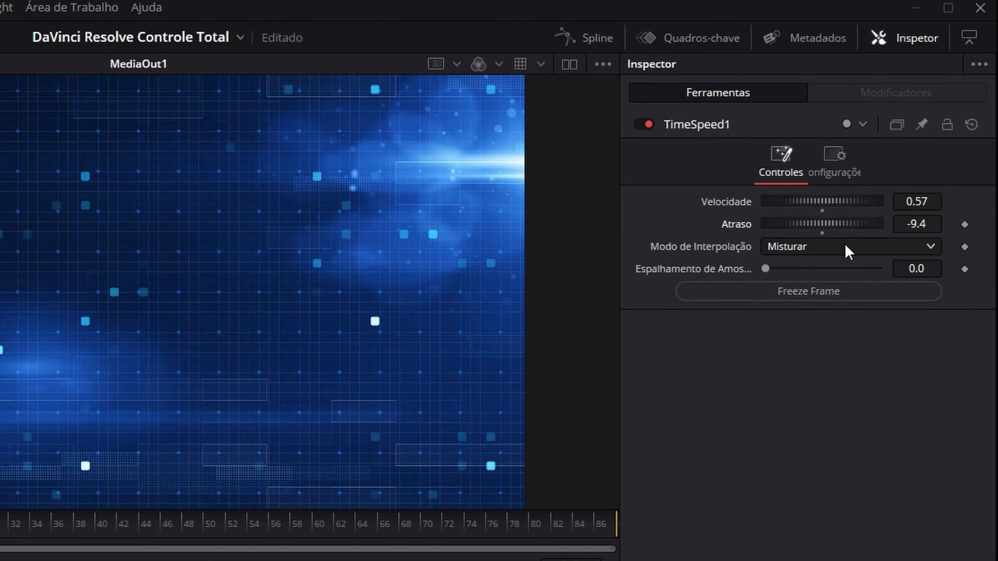
left_click(862, 249)
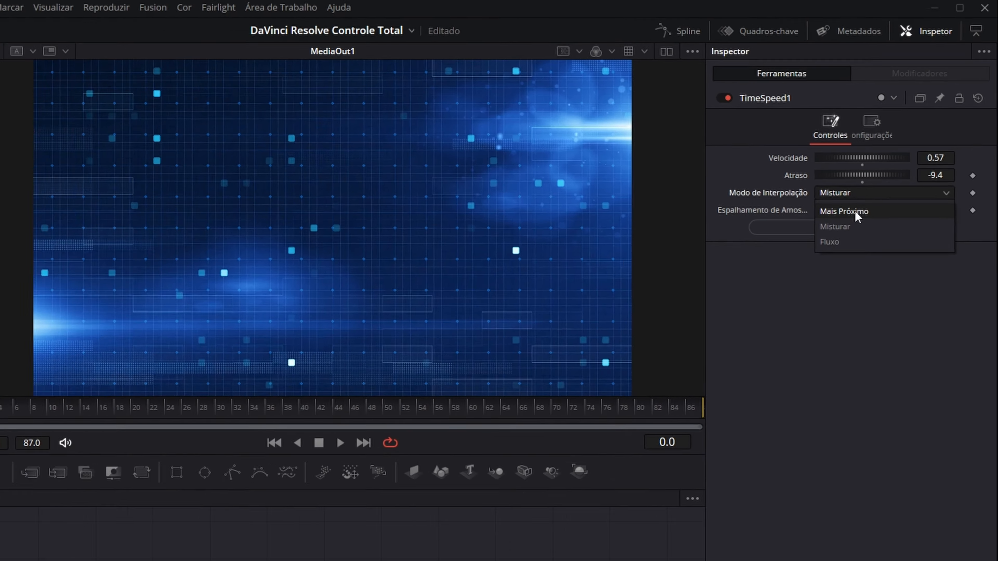
left_click(813, 271)
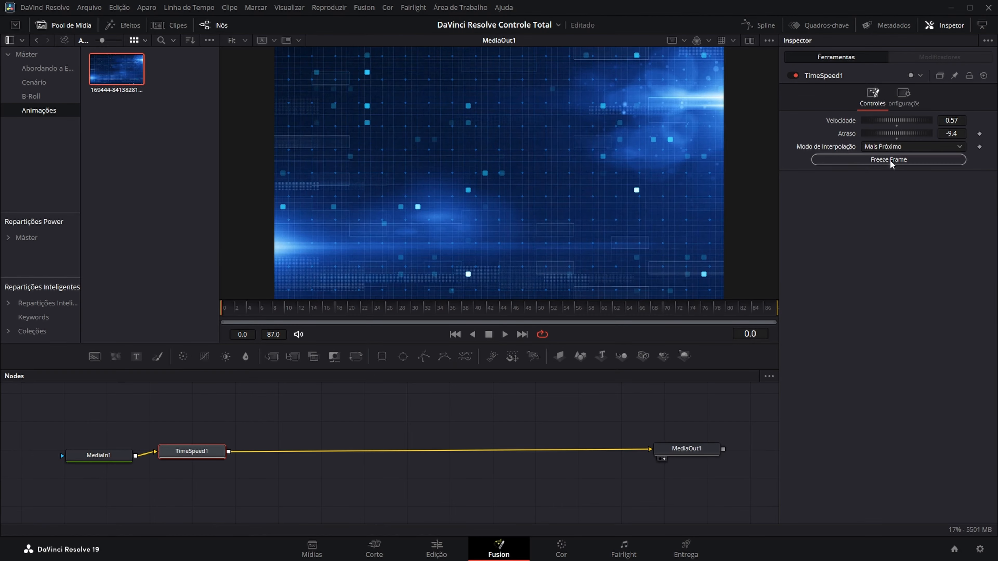
Play back the composition to check the slowed-down background animation.
left_click(505, 334)
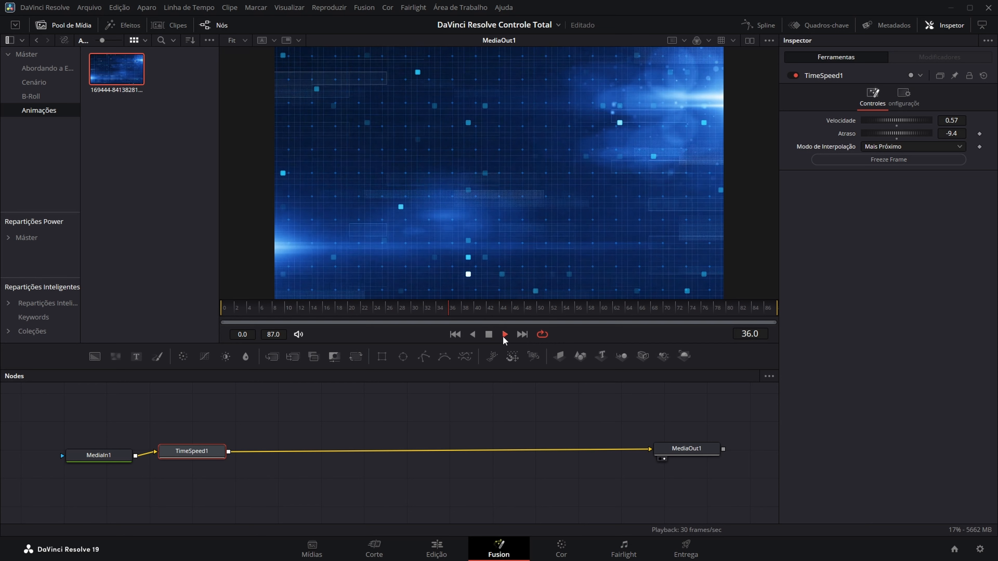
left_click(488, 334)
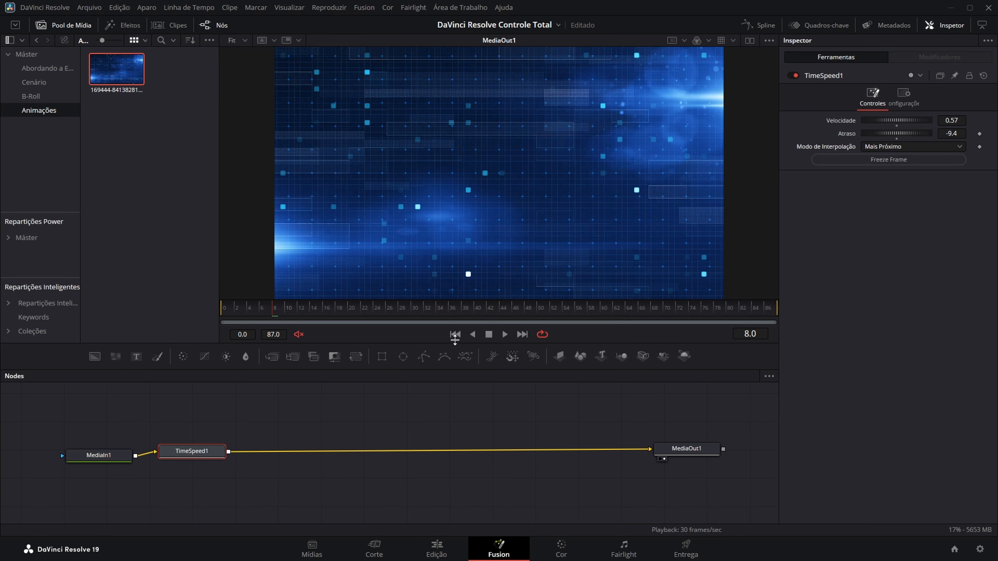
left_click(506, 335)
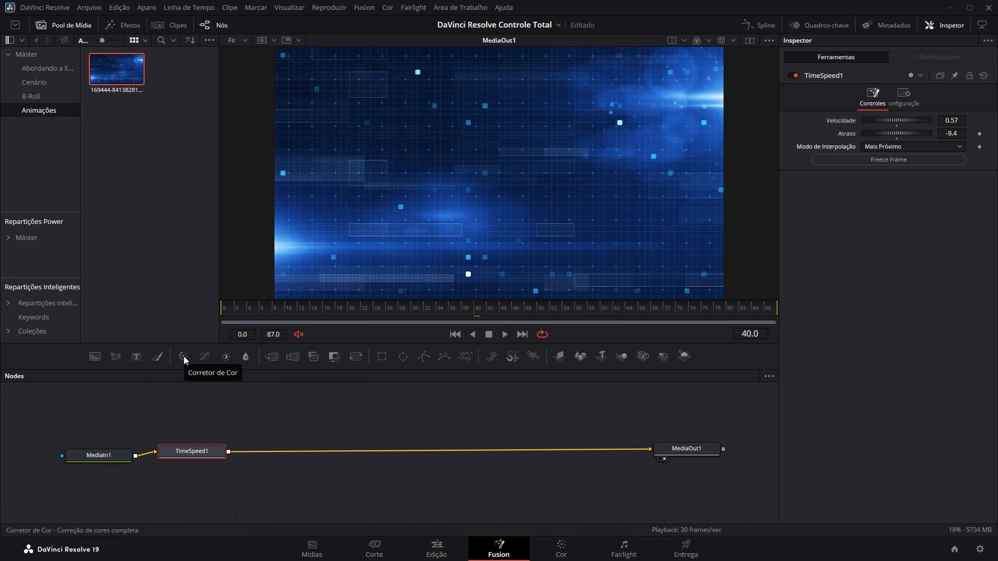
Insert a Color Corrector node between TimeSpeed1 and MediaOut1 and adjust its position in the node flow.
left_click(331, 320)
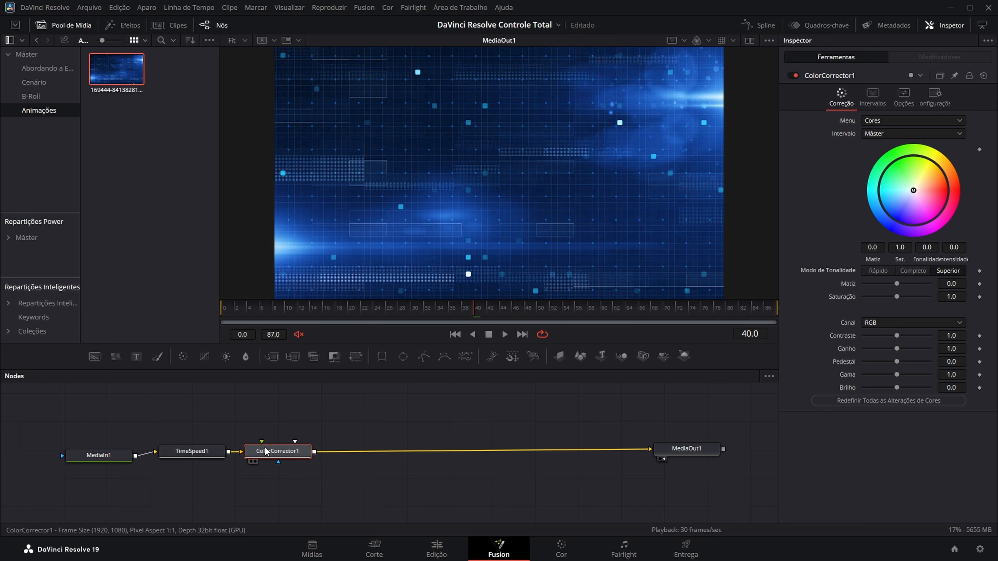
mouse_move(278, 454)
left_mouse_down()
mouse_move(289, 422)
mouse_move(303, 445)
mouse_move(282, 450)
left_mouse_up()
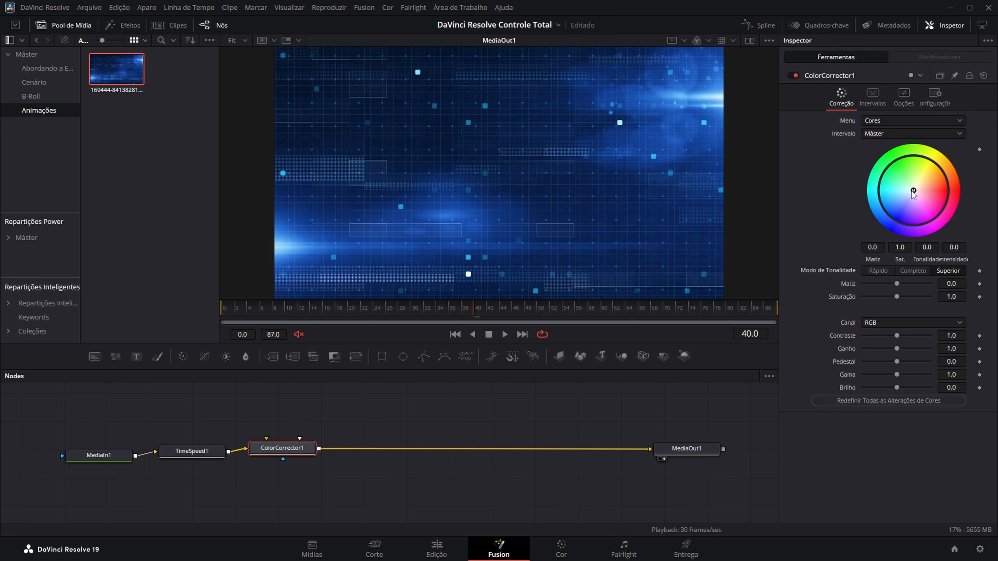
Try a green-cyan master tint with saturation 1.84 and stronger contrast in ColorCorrector1, and reset the node to its defaults.
left_click_drag(913, 190, 900, 179)
left_click_drag(897, 283, 925, 297)
double_click(848, 285)
double_click(848, 298)
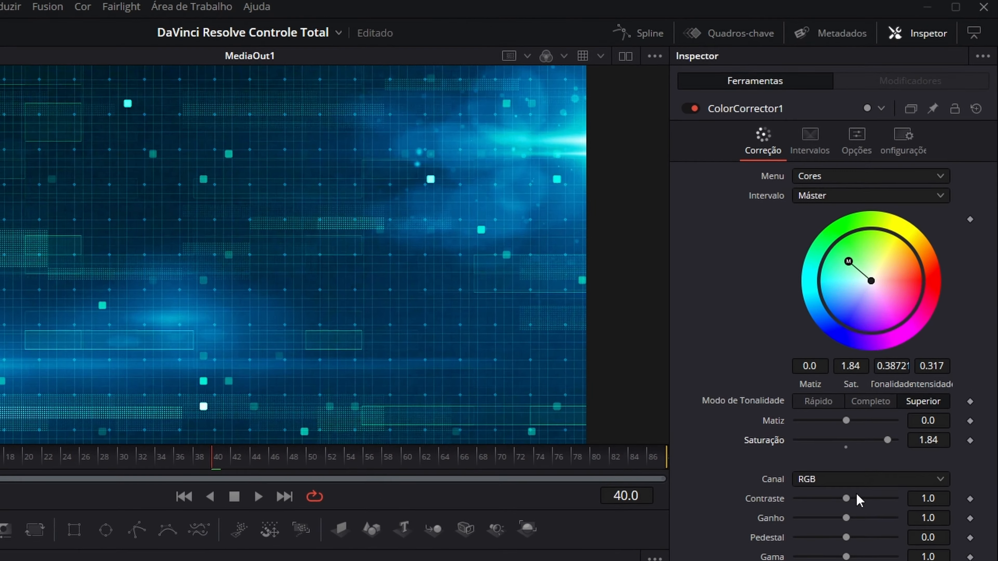
left_click_drag(898, 336, 911, 337)
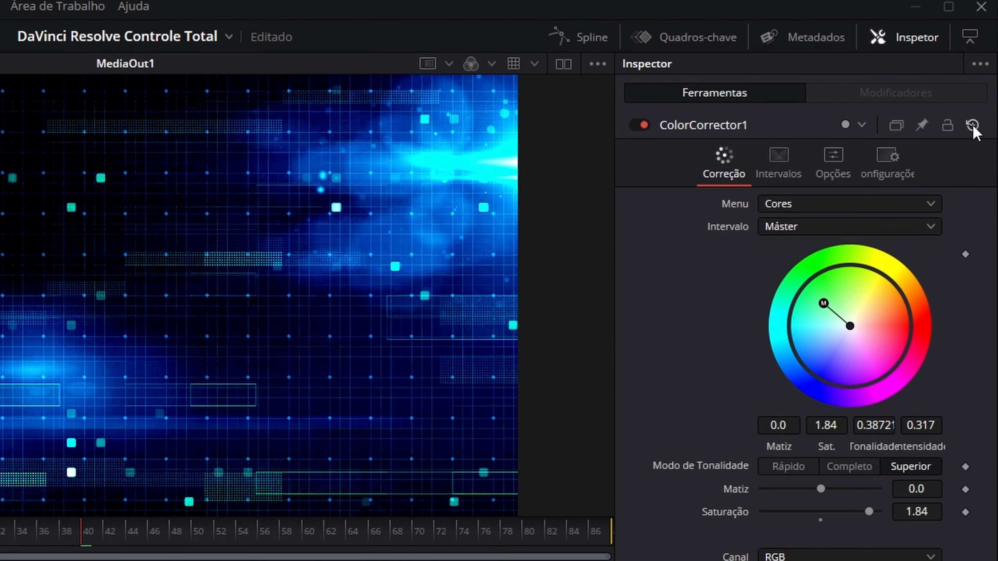
left_click(963, 176)
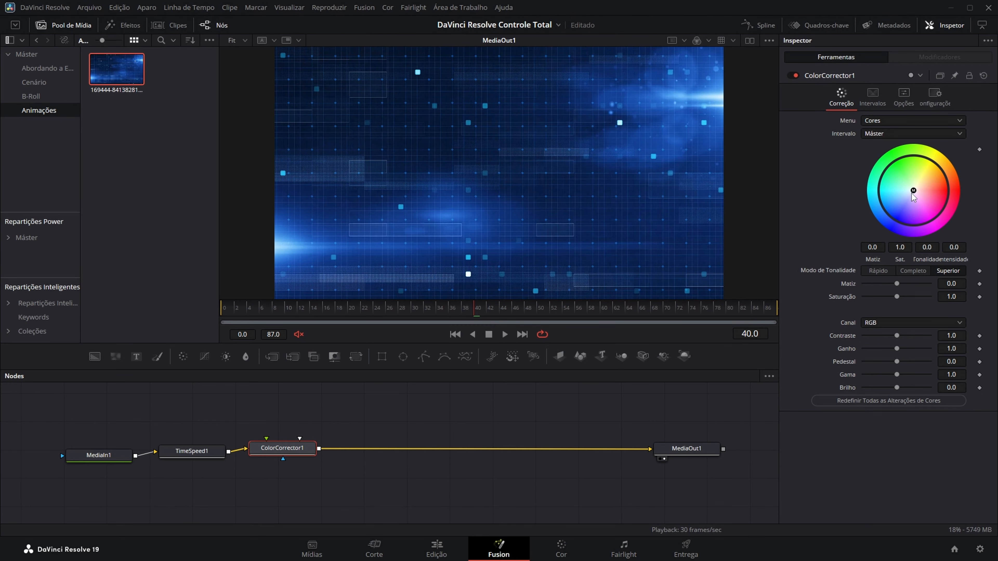
Shift ColorCorrector1's master tint toward cyan, with tint about -0.56 and strength about 0.37.
left_click_drag(912, 194, 897, 182)
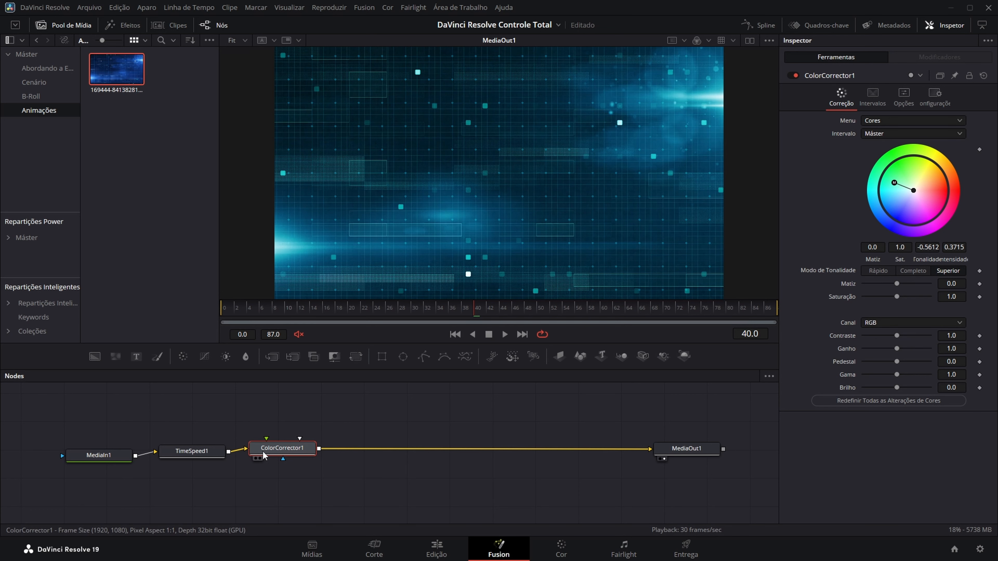
Find the Grade tool by searching for "grade" and add it after ColorCorrector1.
key("shift+space")
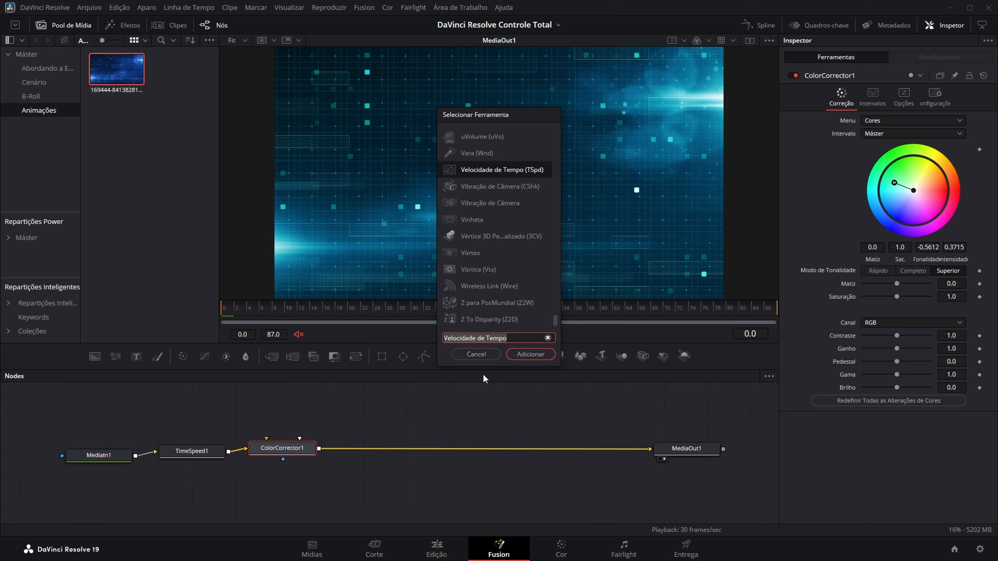
type("grade")
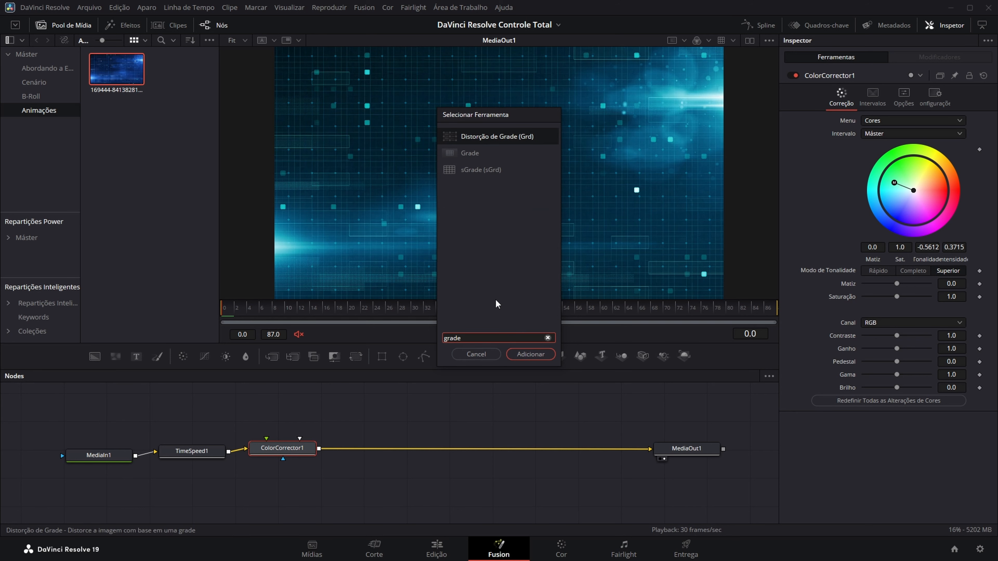
left_click(462, 154)
left_click(524, 354)
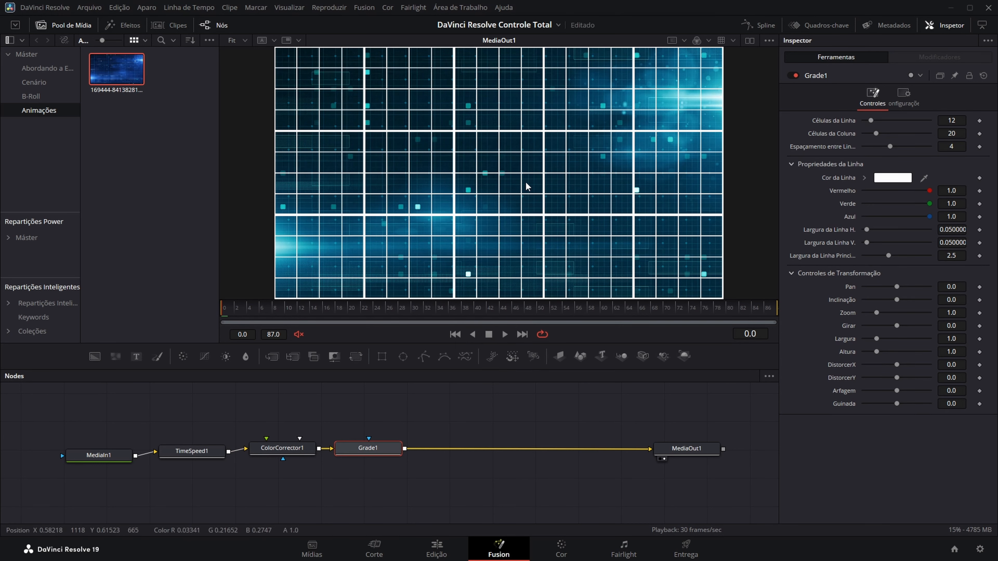
Set the Grade1 grid's line spacing (Espaçamento entre Linhas) to 1 and its line color to black (#000000).
left_click_drag(891, 146, 866, 148)
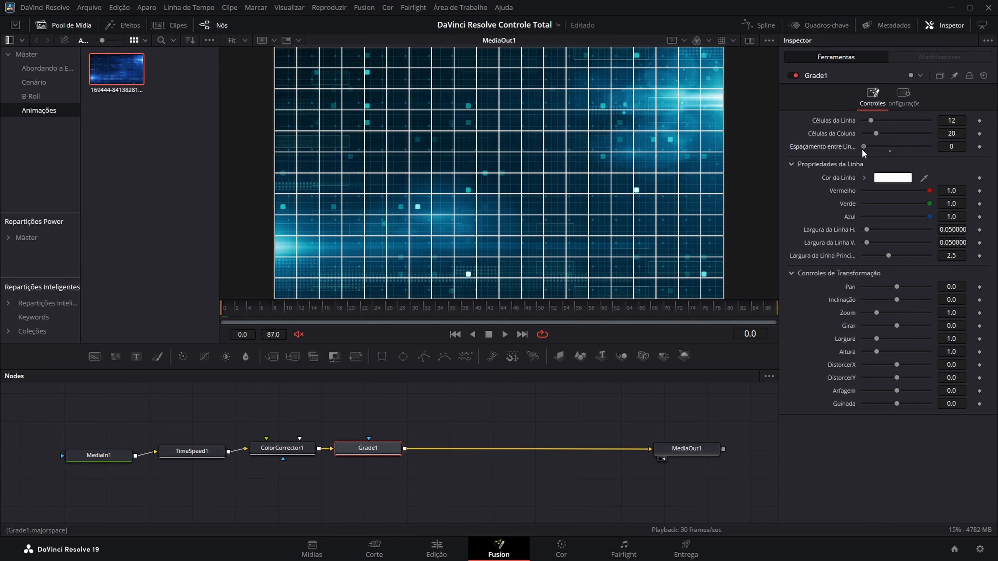
left_click_drag(866, 147, 870, 146)
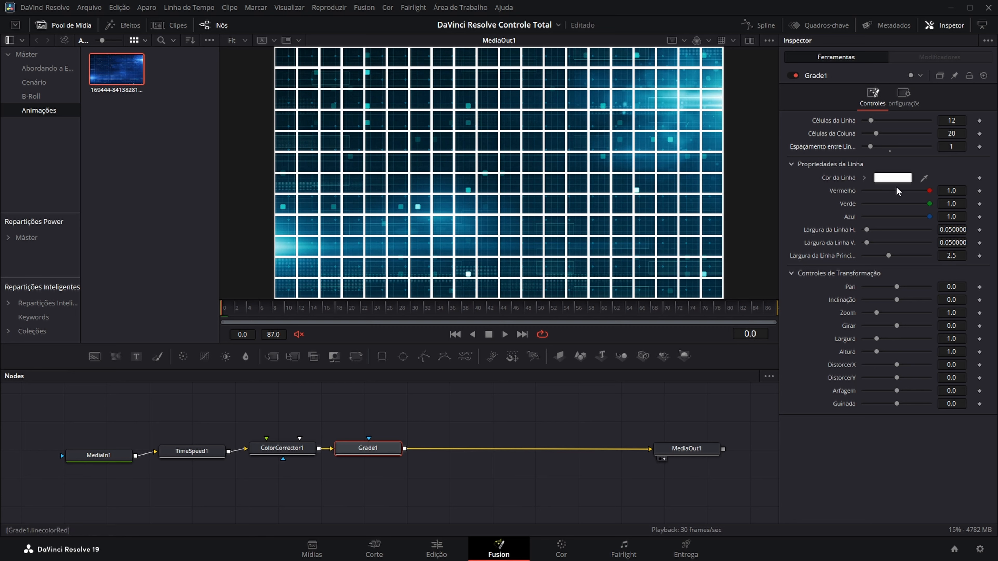
left_click(890, 177)
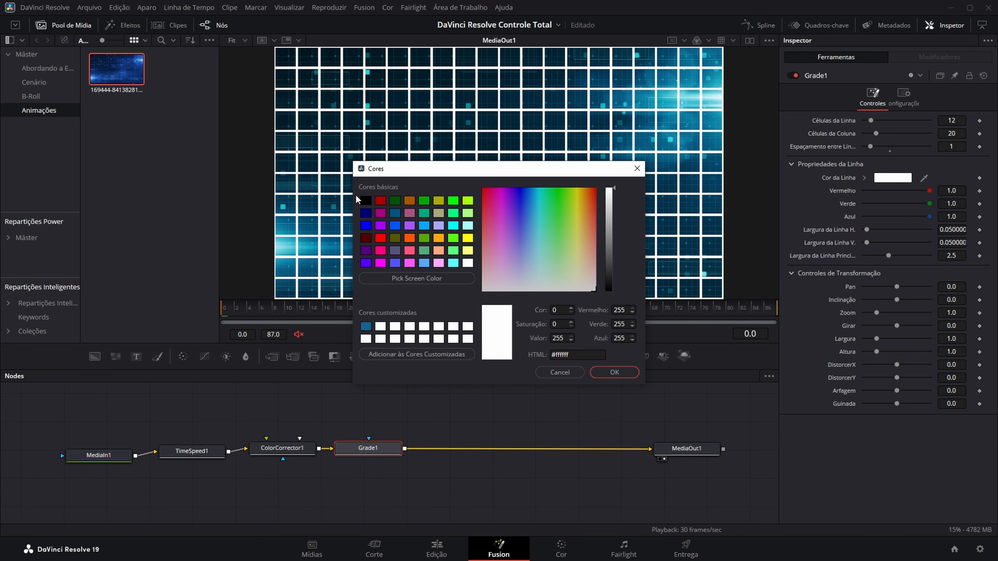
left_click(366, 200)
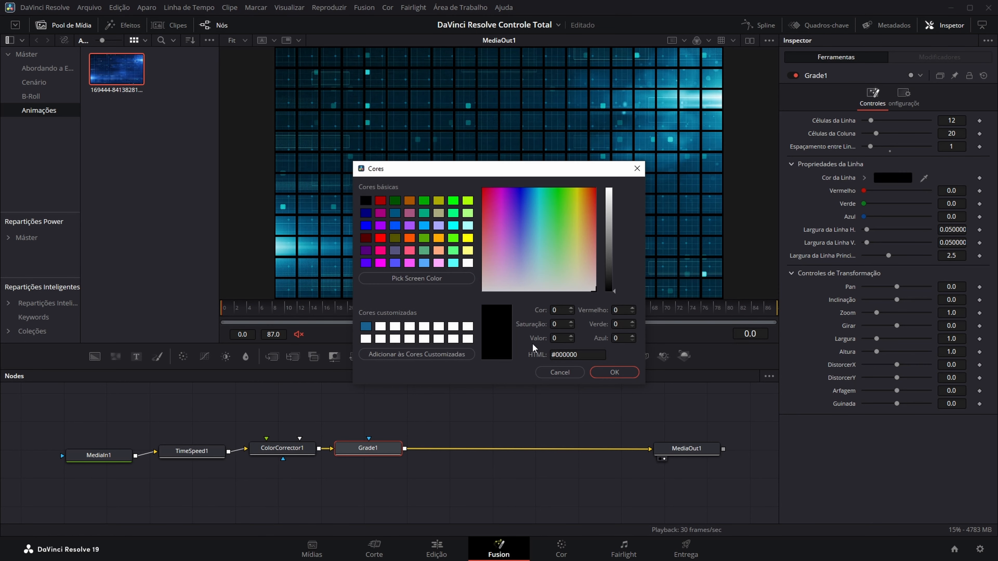
left_click(614, 372)
Set the grid to 9 row cells and 14 column cells, and play back the result.
left_click_drag(870, 122, 872, 137)
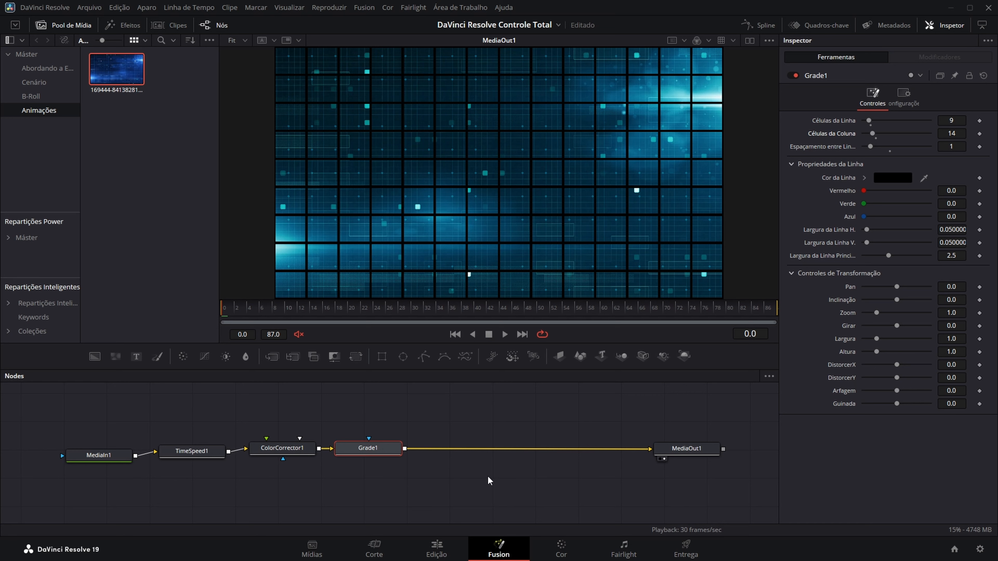
left_click(506, 334)
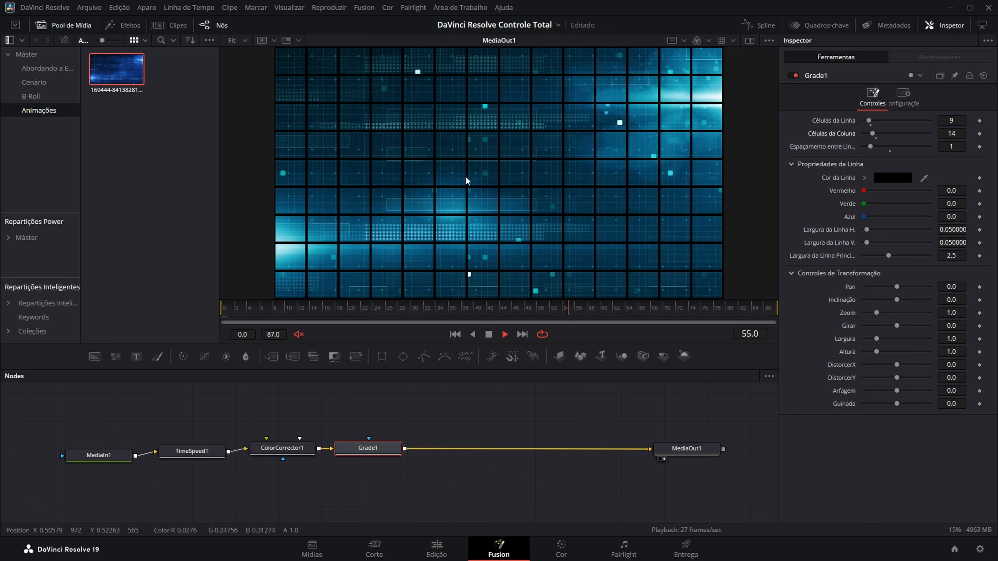
left_click(489, 334)
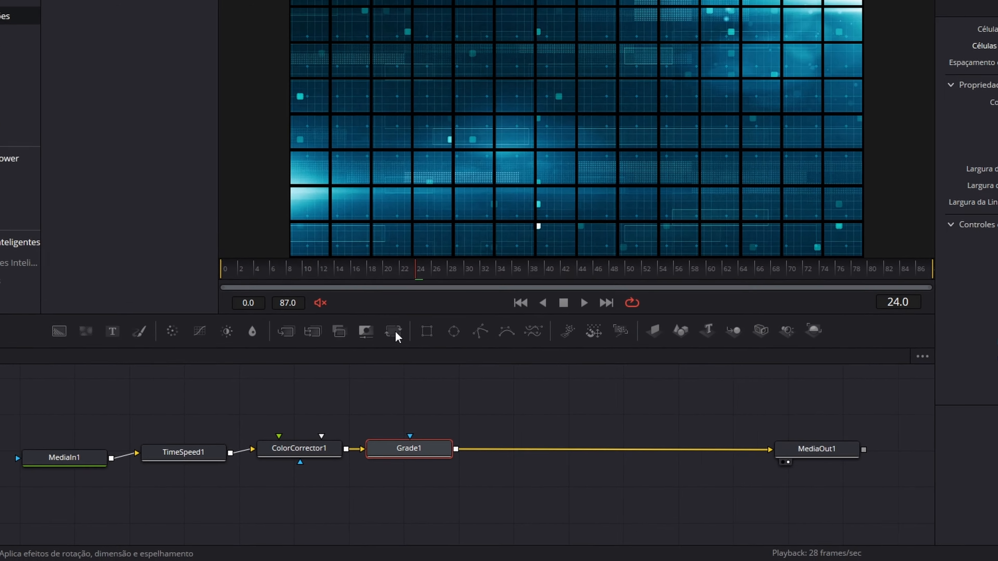
Add a Transform node after Grade1, set its size to 1.164 and keyframe that size at frame 87.
left_click(394, 332)
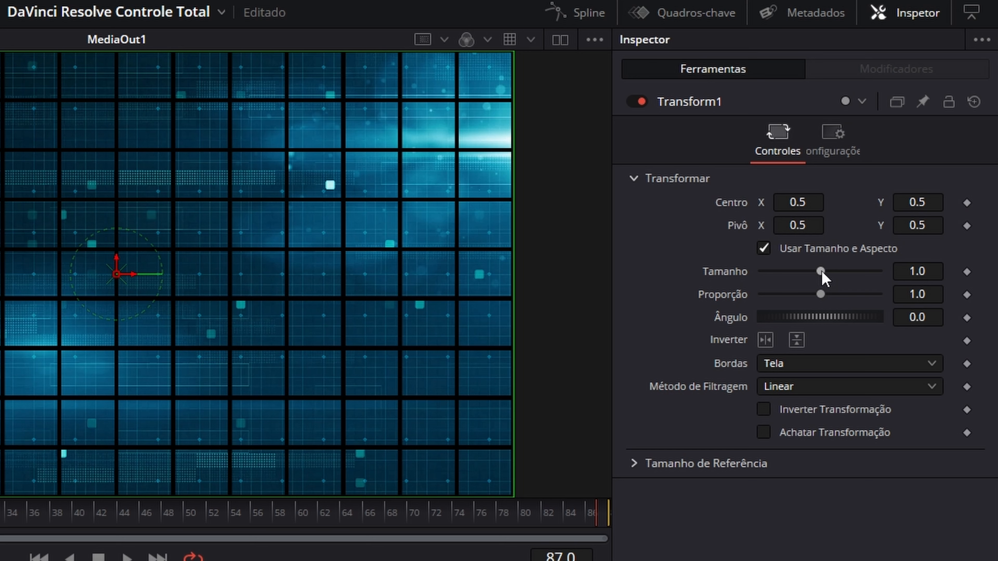
left_click_drag(821, 271, 824, 271)
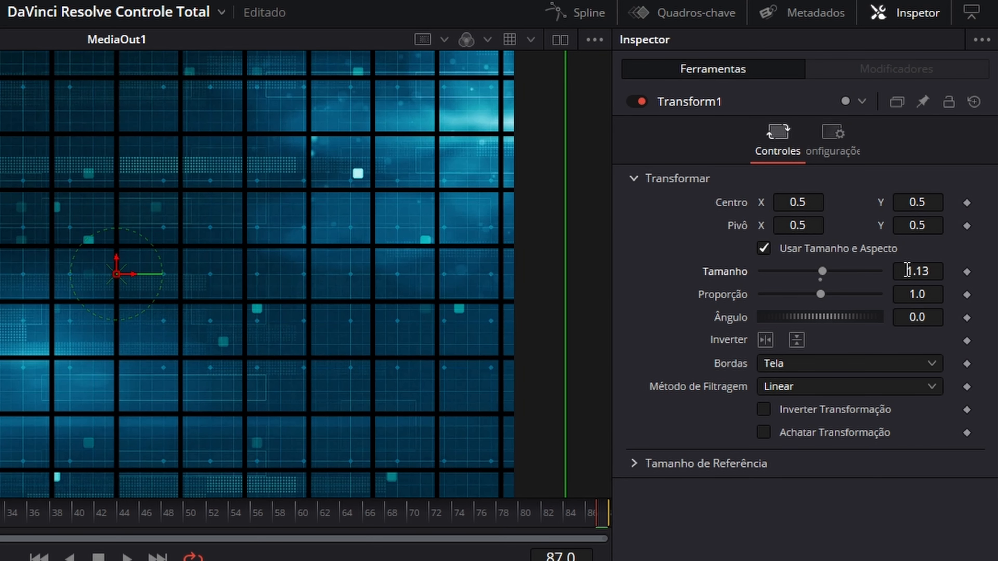
left_click_drag(918, 271, 938, 272)
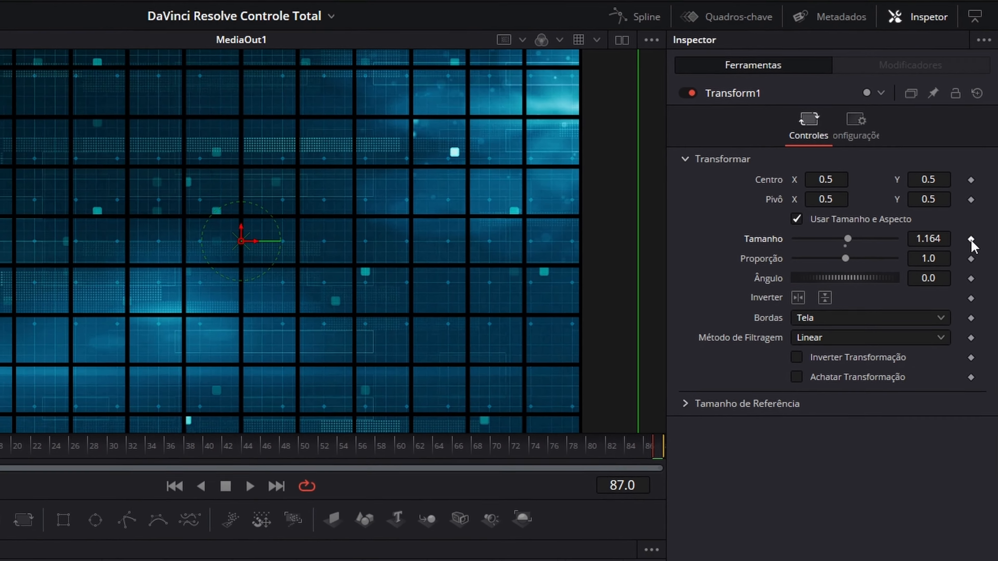
left_click(971, 239)
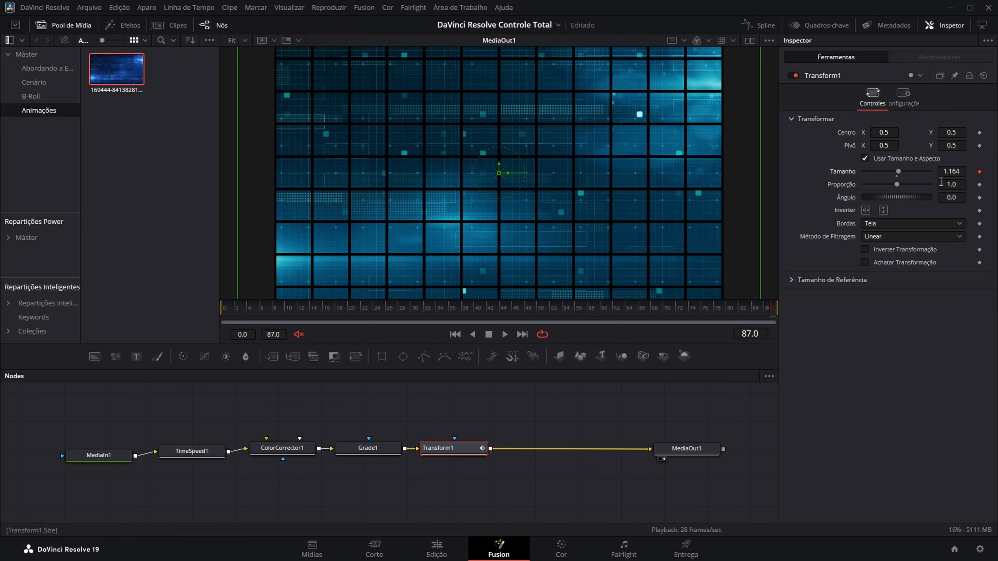
Keyframe the Transform1 size at 1.0 on frame 0.
left_click(456, 334)
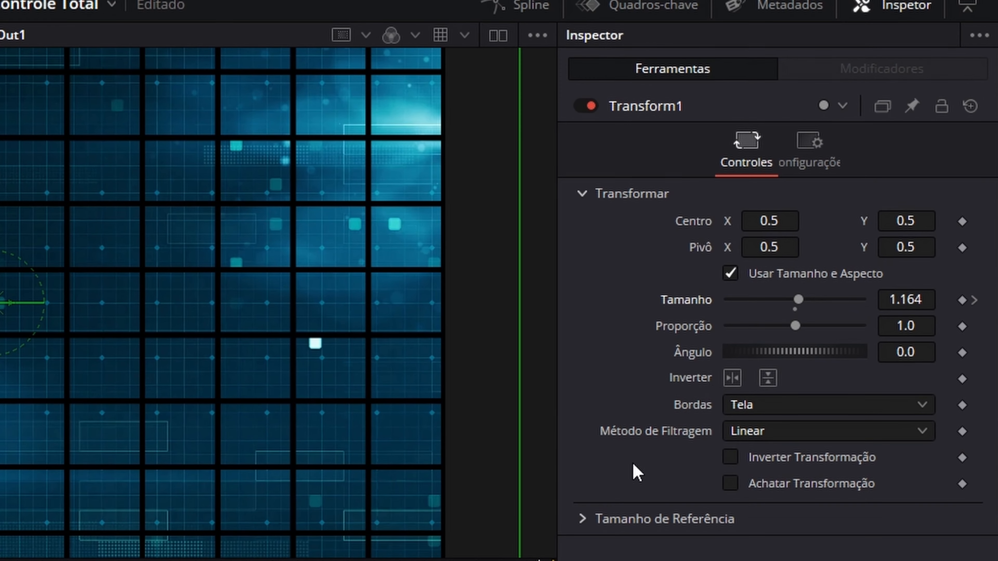
double_click(795, 308)
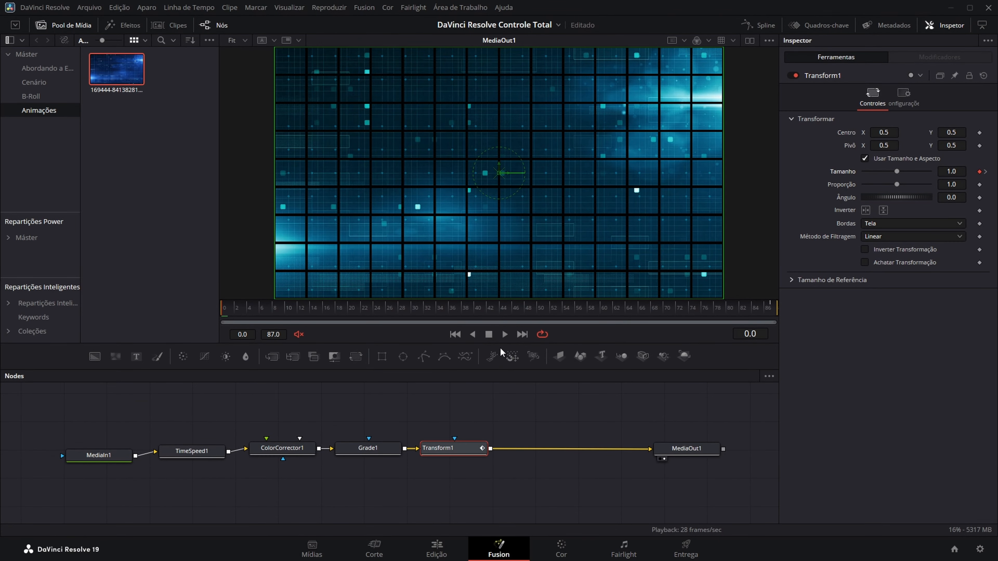
Play back the zoom animation and move between the Transform1 size keyframes to check them.
left_click(505, 335)
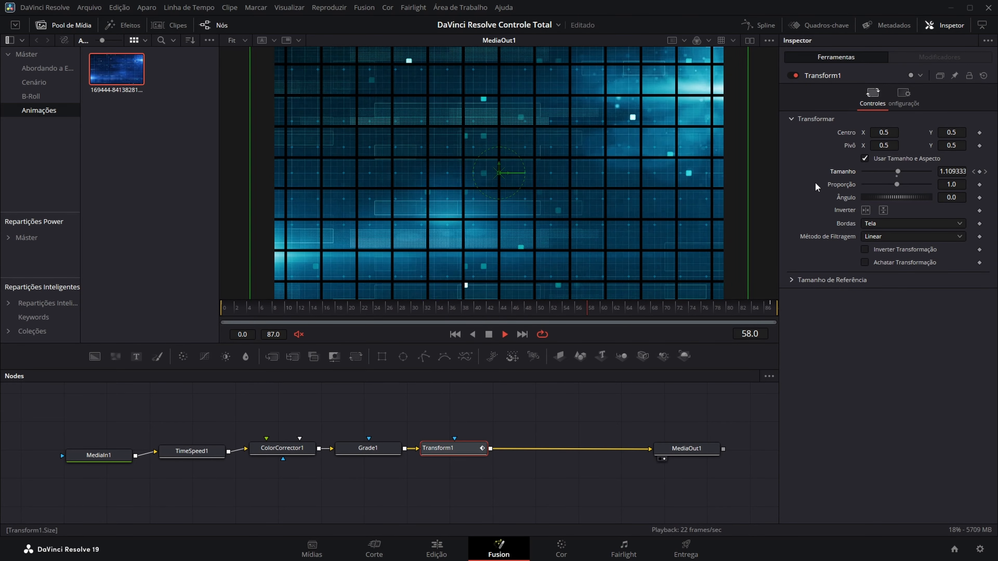
left_click(489, 333)
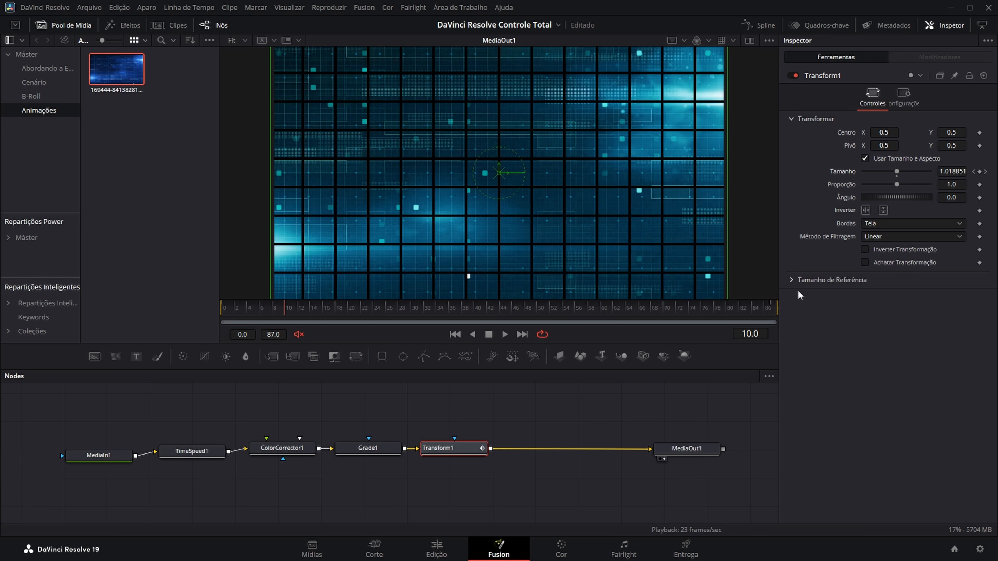
left_click(986, 171)
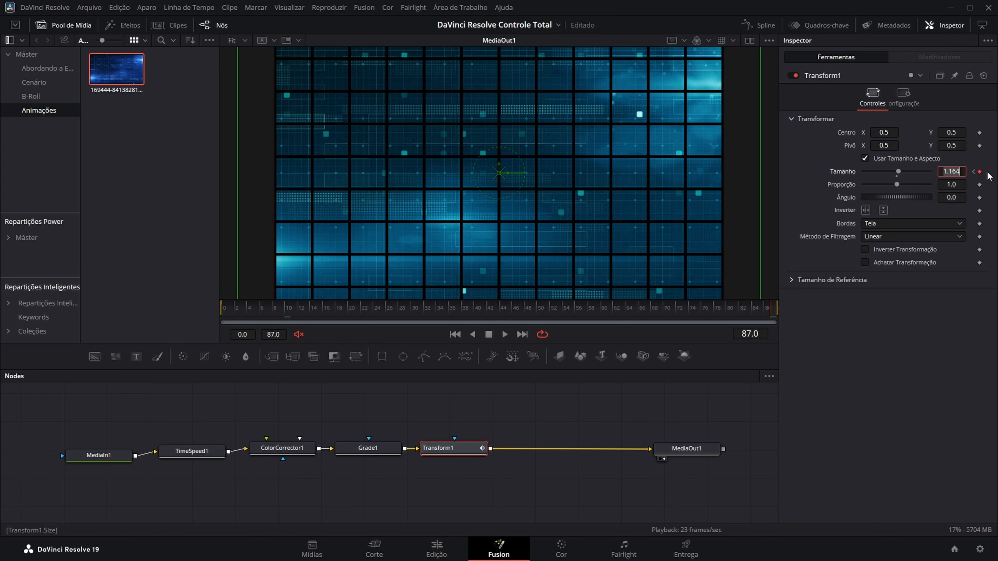
left_click(973, 172)
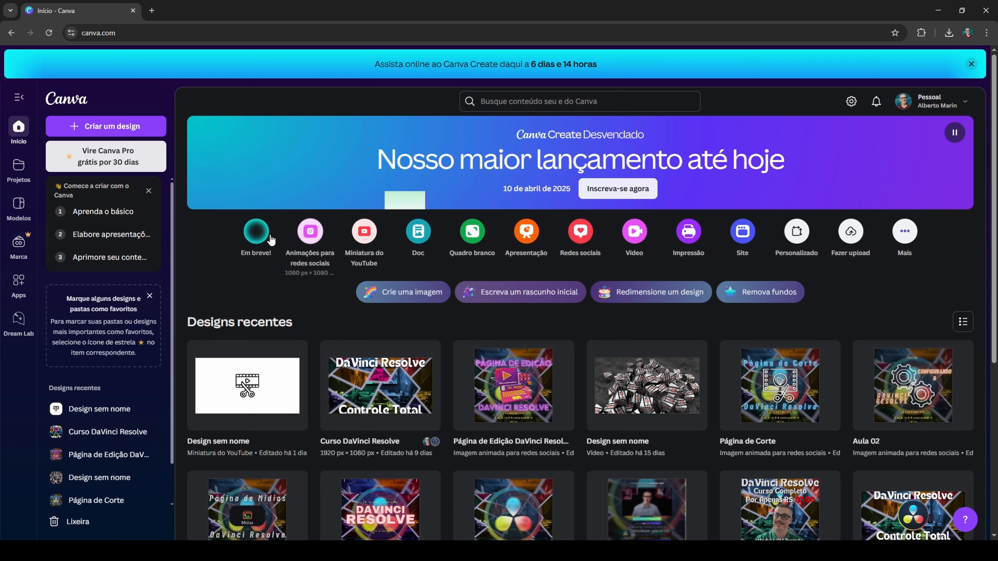
Switch to the Canva home page in the browser, view the account menu and close it.
left_click(964, 106)
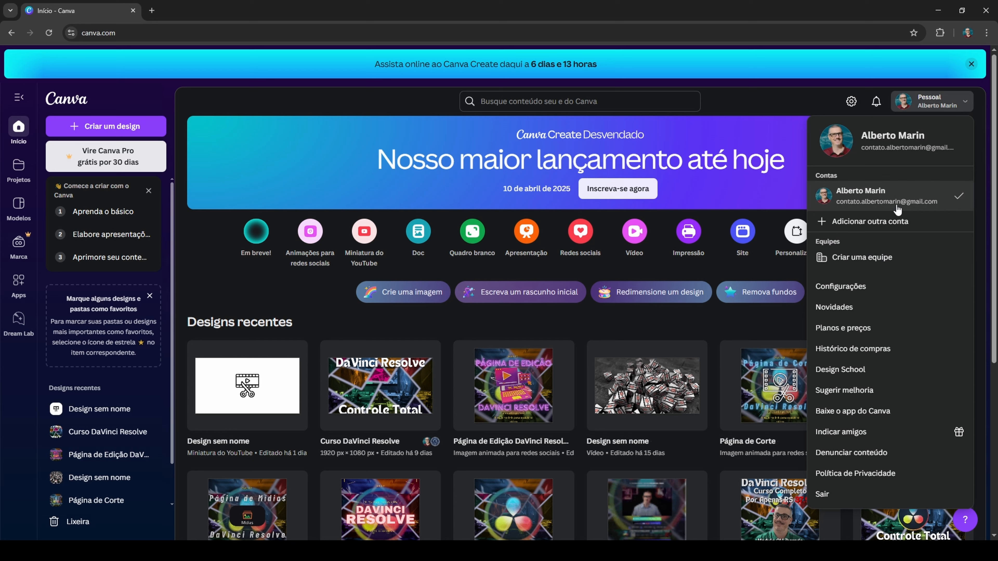
left_click(965, 103)
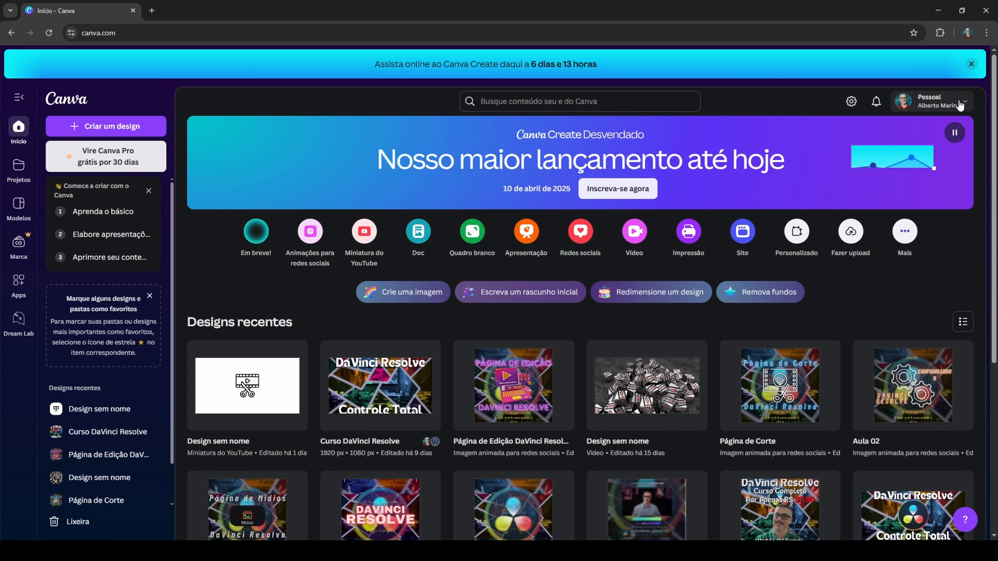
Start a new custom-size design and enter a width of 1920 px and a height of 1080 px.
left_click(114, 127)
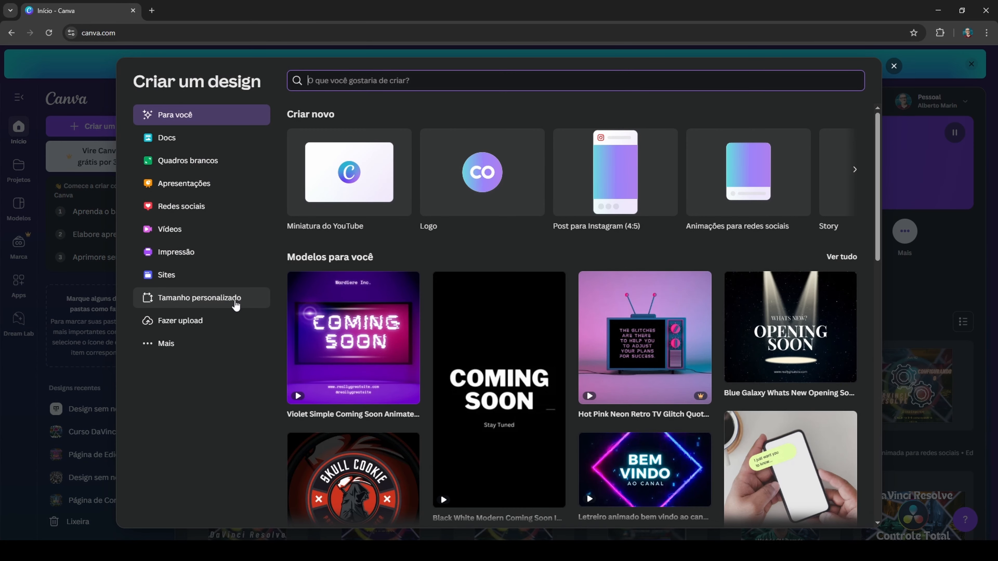
left_click(222, 298)
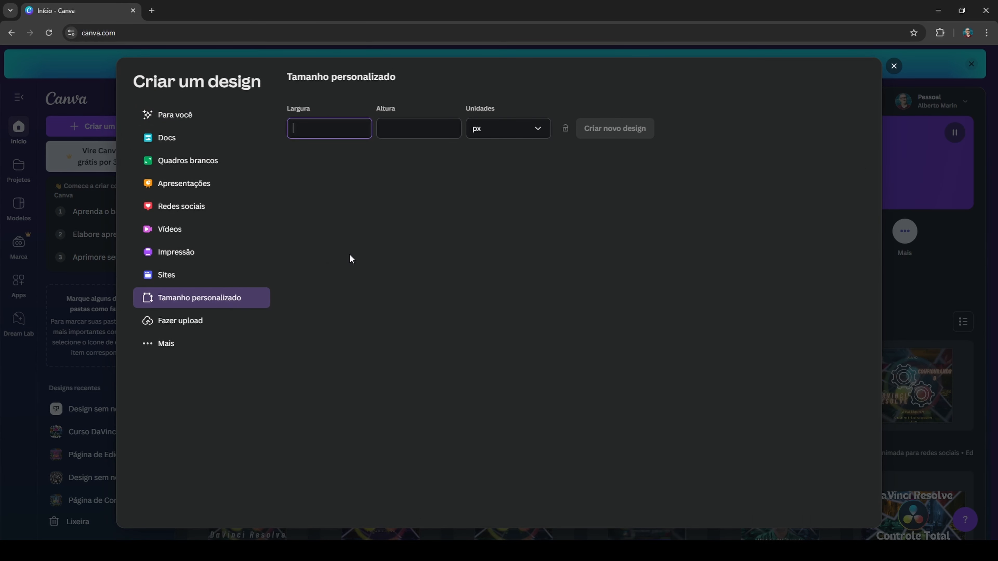
type("1920")
key("Tab")
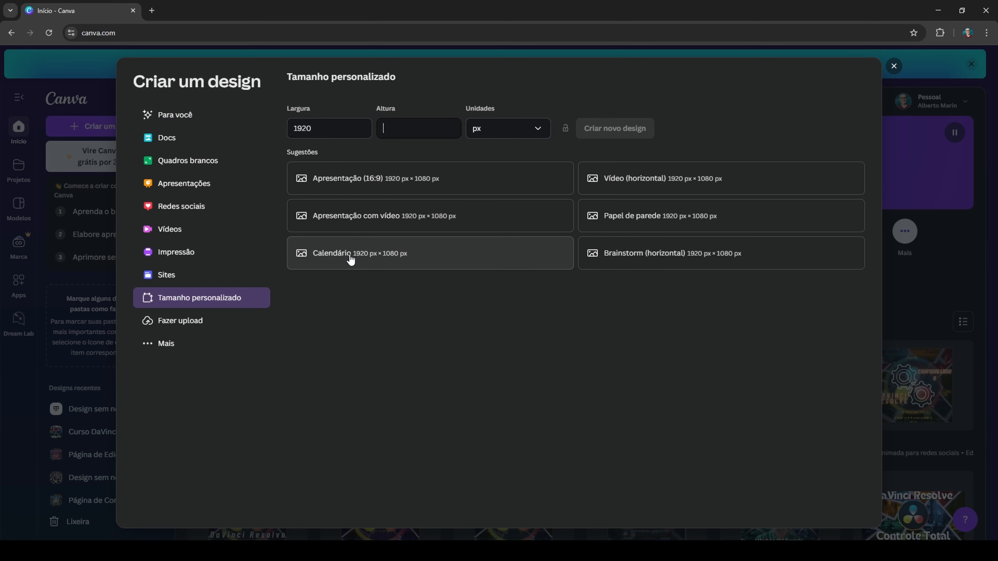
type("1080")
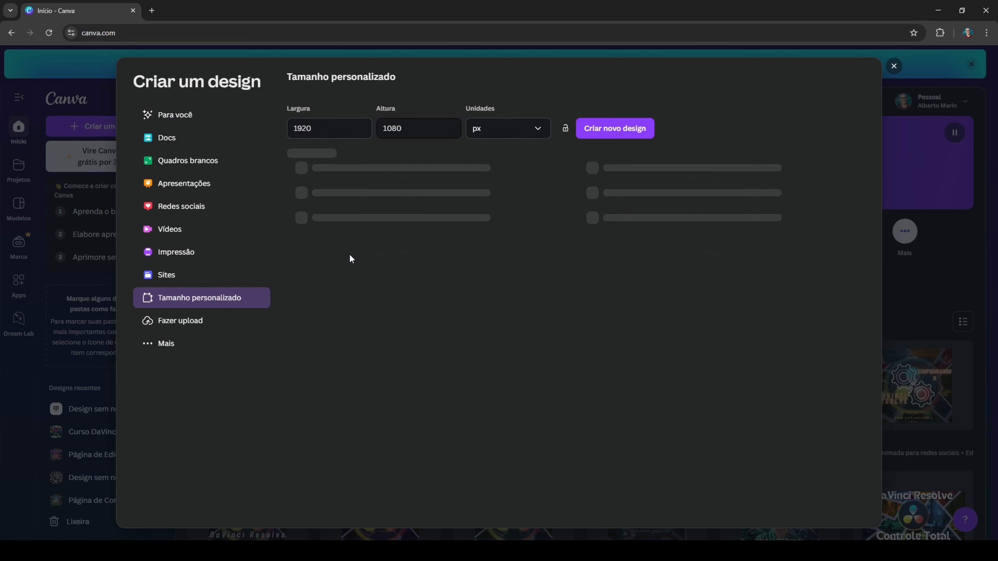
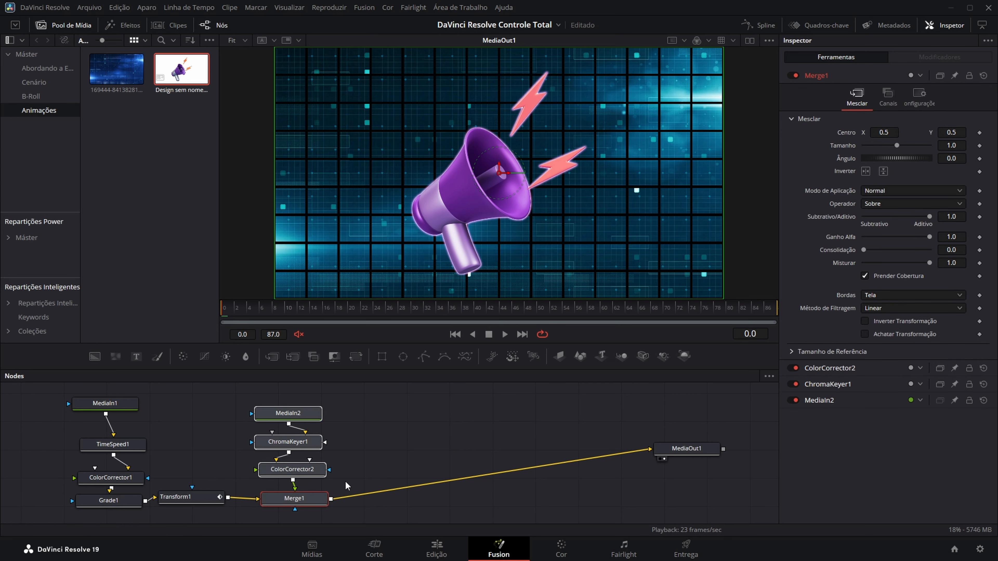
In DaVinci Resolve, move the MediaIn2 node branch up away from Merge1 and insert the Vibração de Câmera template after ColorCorrector2.
scroll(391, 460, "down", 2)
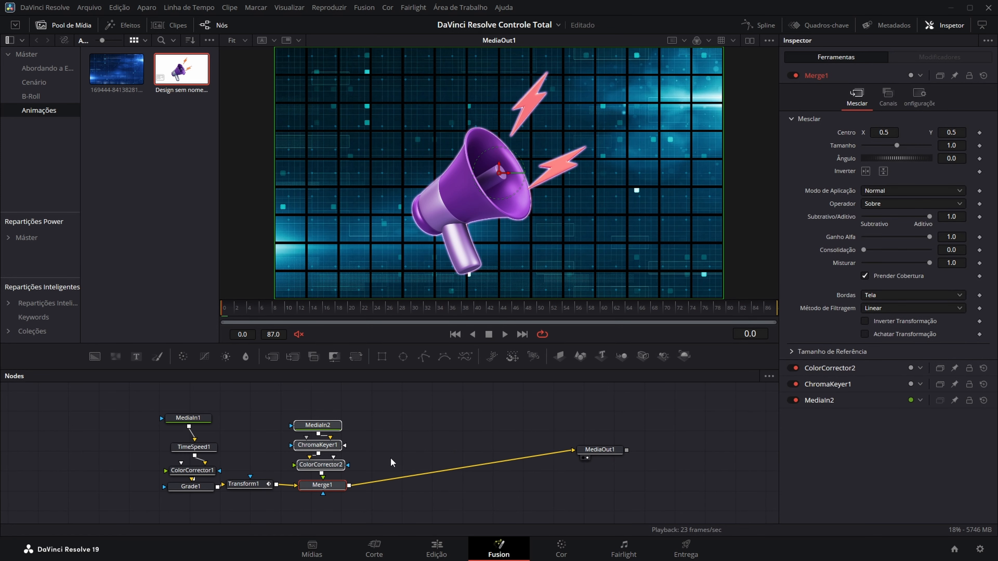
left_click_drag(374, 464, 326, 397)
left_click(329, 435)
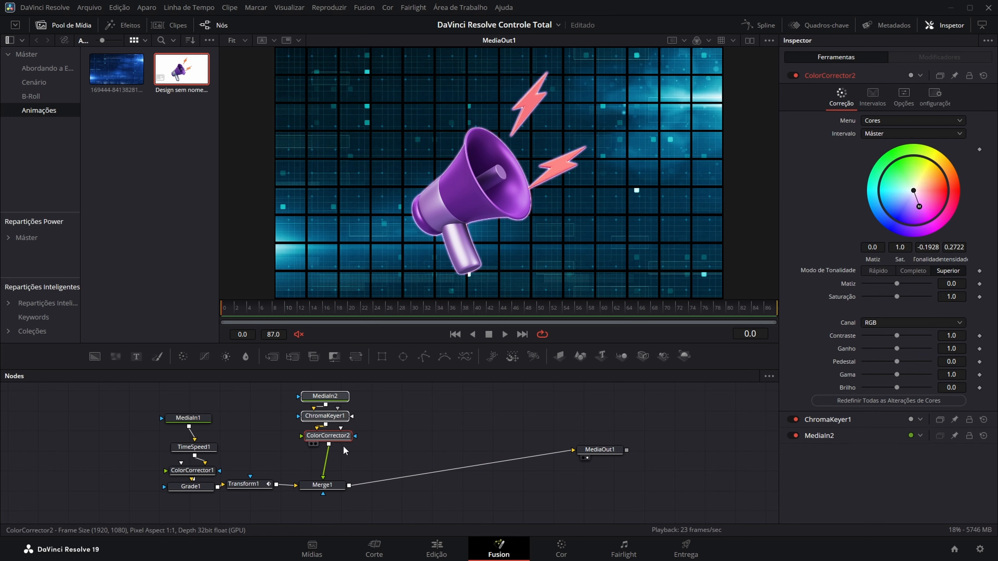
key("shift+space")
type("v")
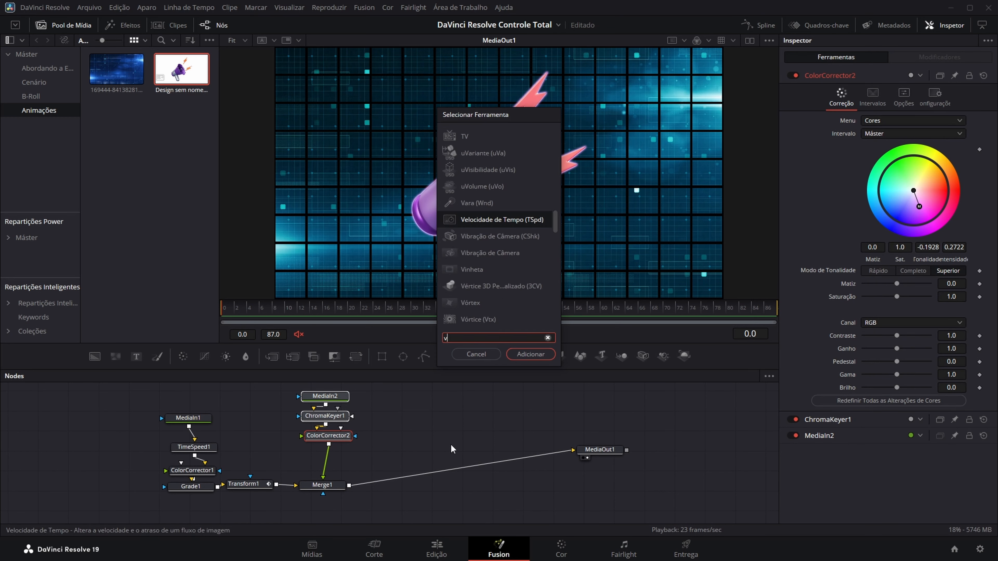
type("ibração")
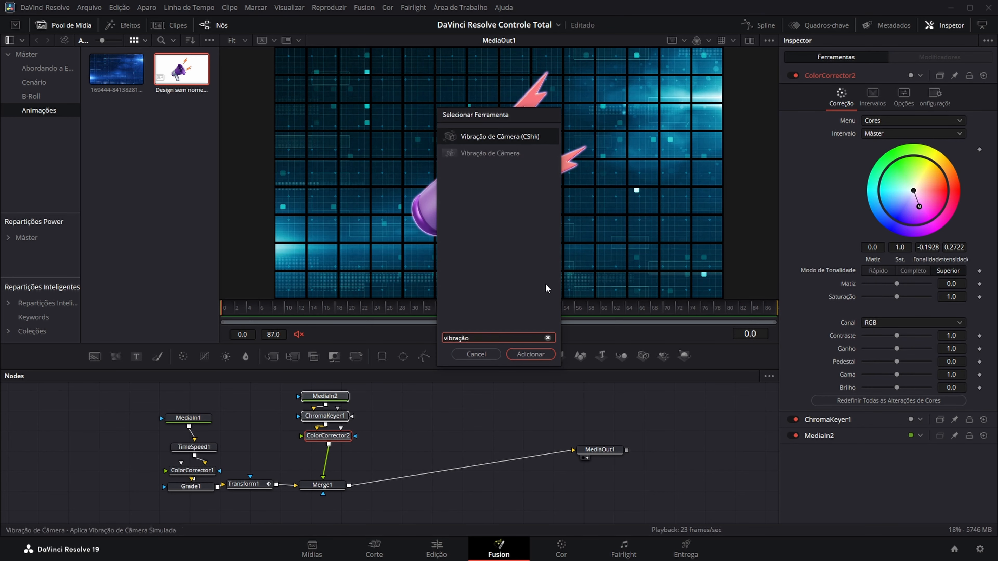
left_click(492, 153)
left_click(541, 358)
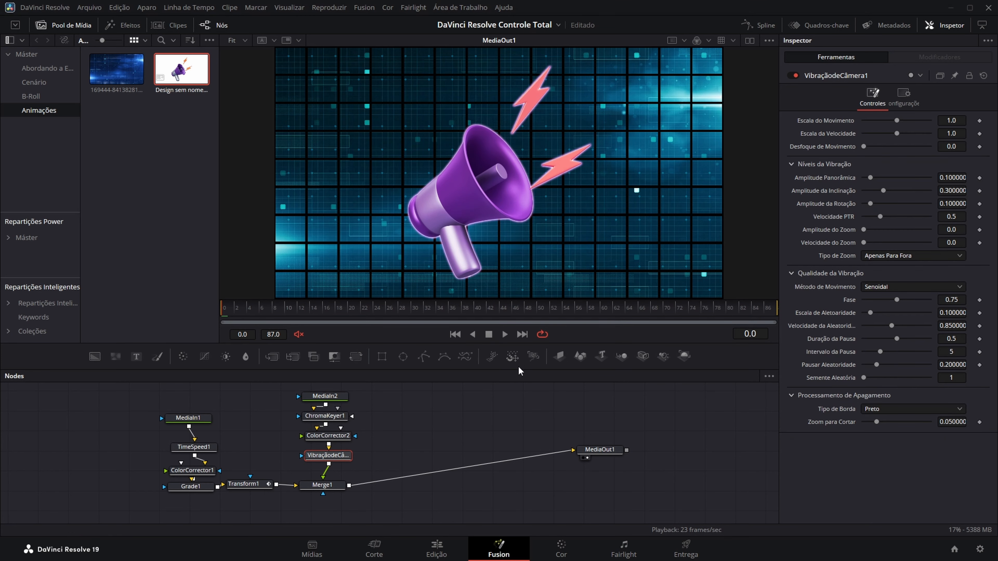
During playback, set the camera shake's motion scale to 0.614, speed scale to 0.394 and motion blur to 0.047.
left_click(508, 335)
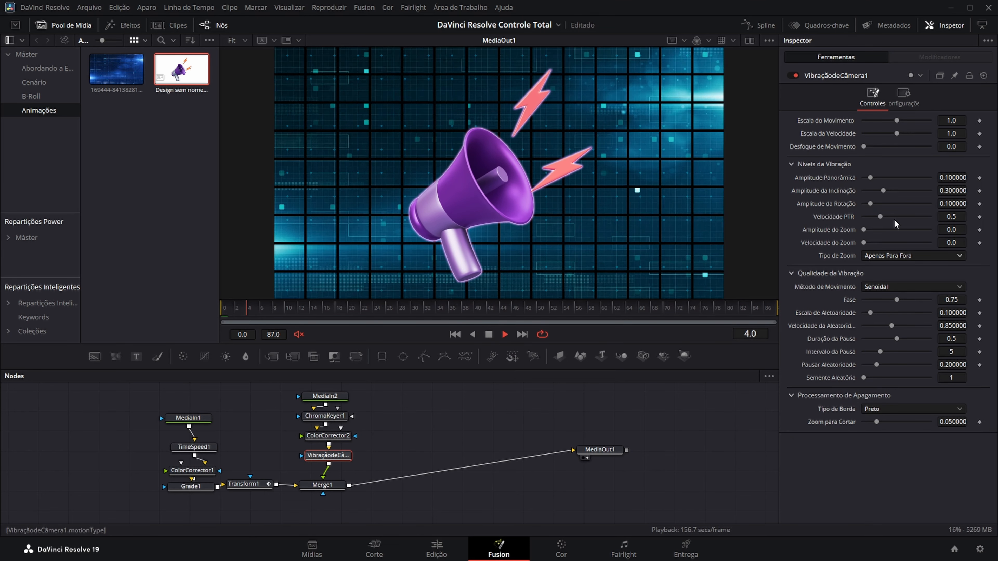
mouse_move(897, 134)
left_mouse_down()
mouse_move(875, 133)
mouse_move(882, 121)
left_mouse_up()
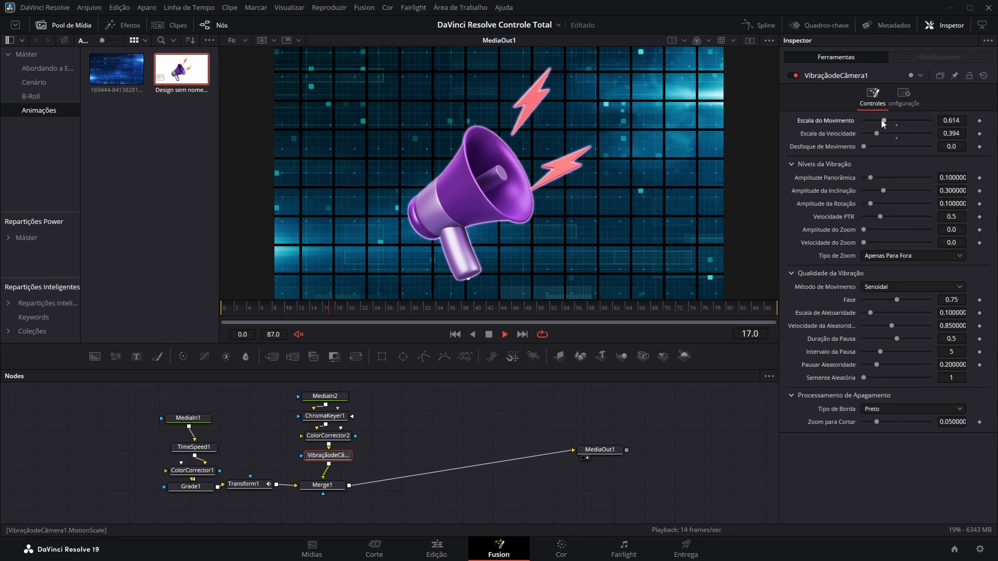
left_click_drag(863, 147, 867, 147)
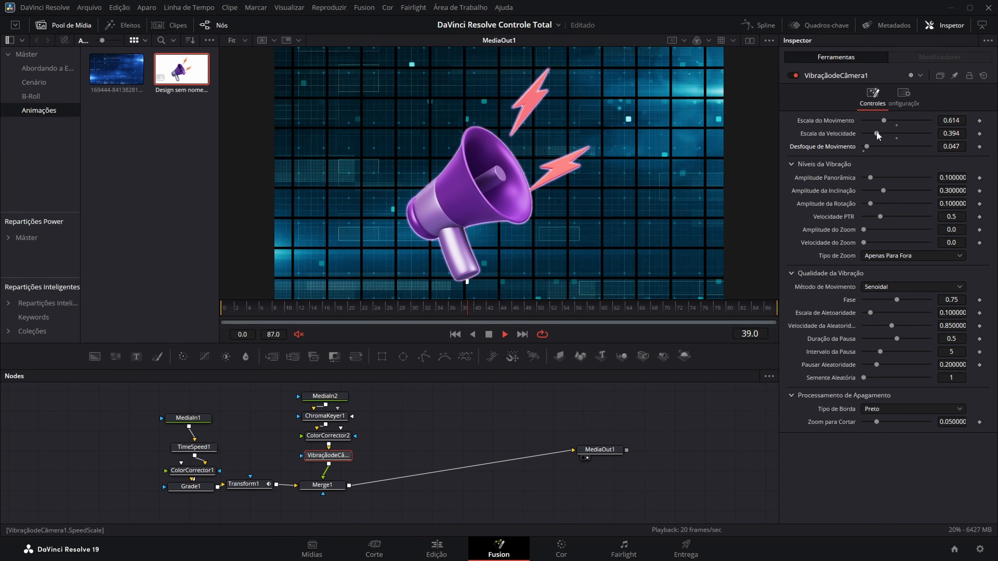
left_click(488, 334)
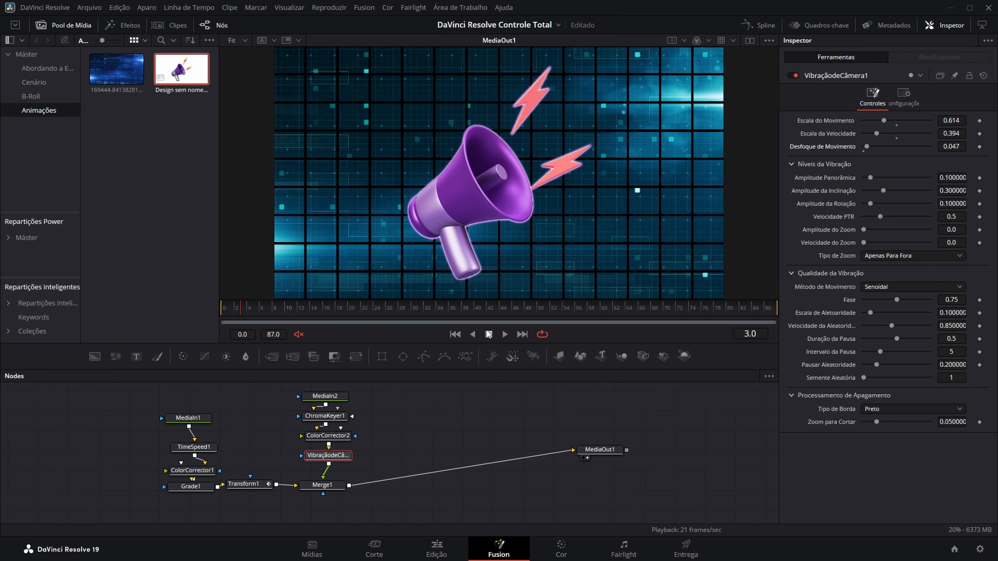
Keyframe the Merge1 size at 0.0 on frame 0 and at 1.0 on frame 10.
left_click(323, 488)
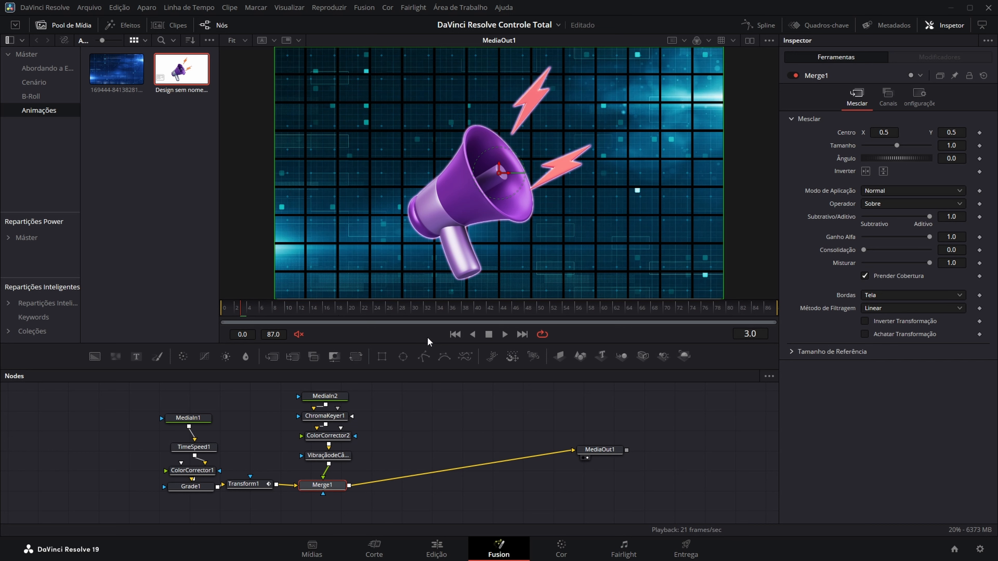
left_click(456, 338)
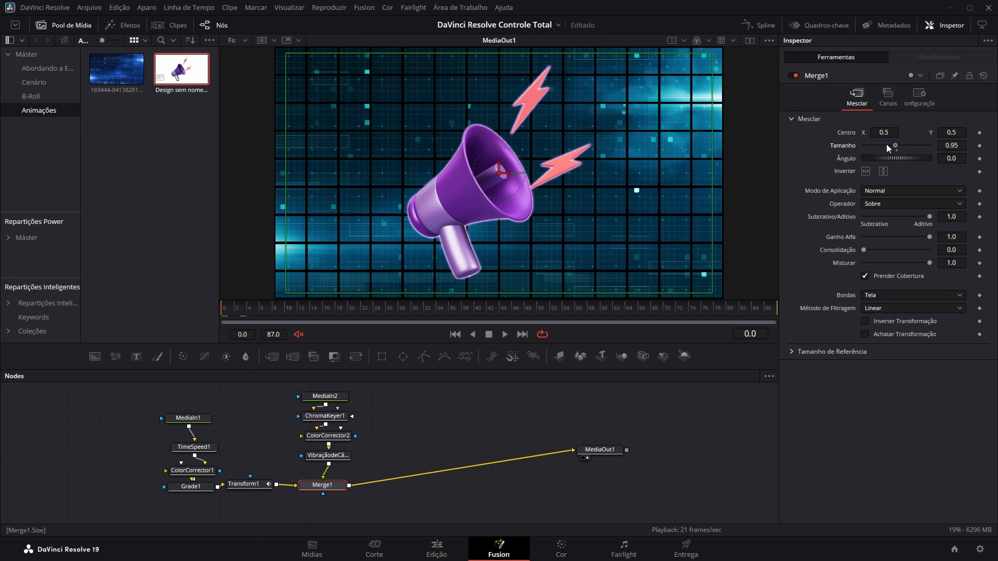
left_click_drag(897, 145, 844, 147)
left_click(979, 146)
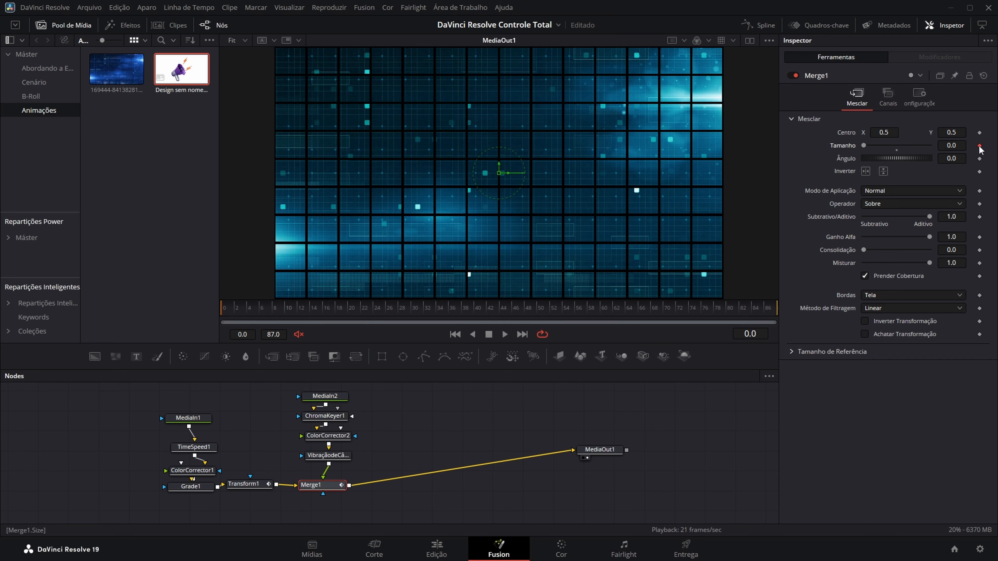
left_click_drag(223, 310, 286, 311)
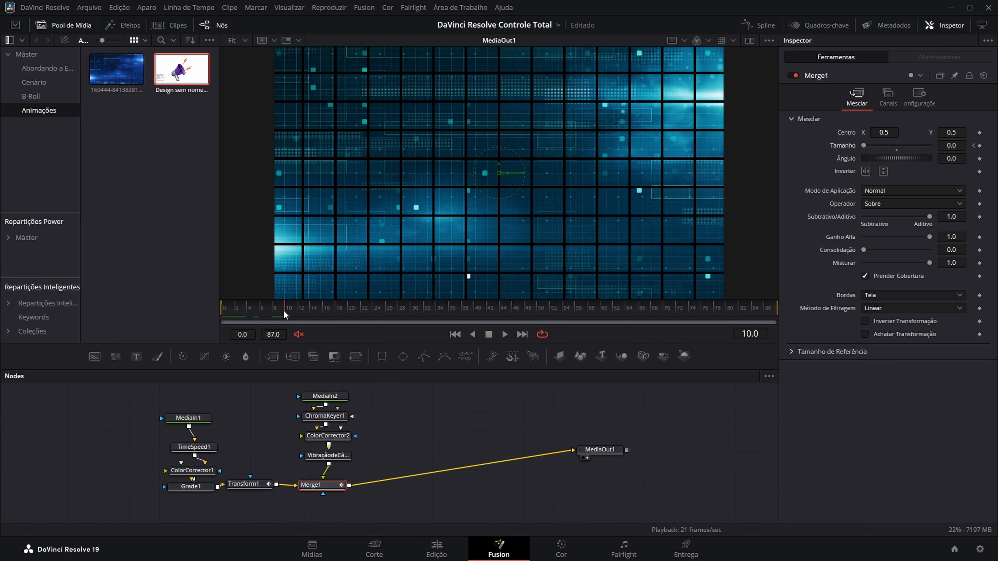
left_click(896, 150)
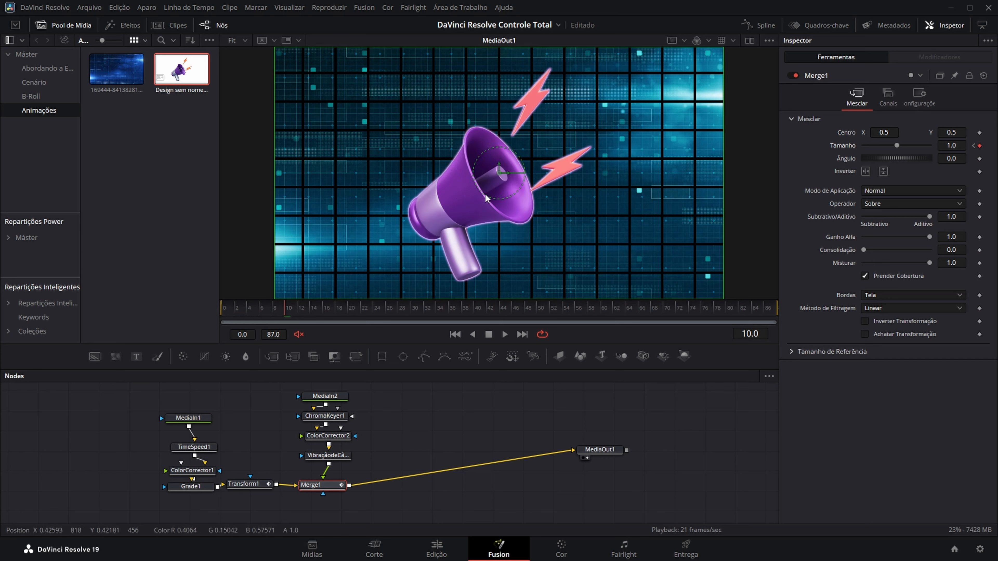
Play back the megaphone's scale-up animation and return to the first frame.
left_click(503, 334)
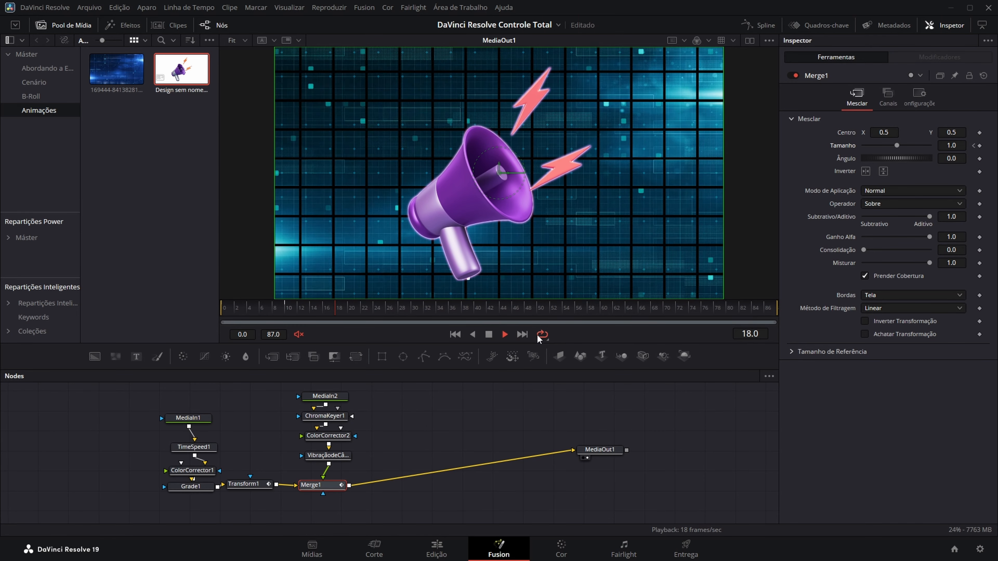
left_click(489, 335)
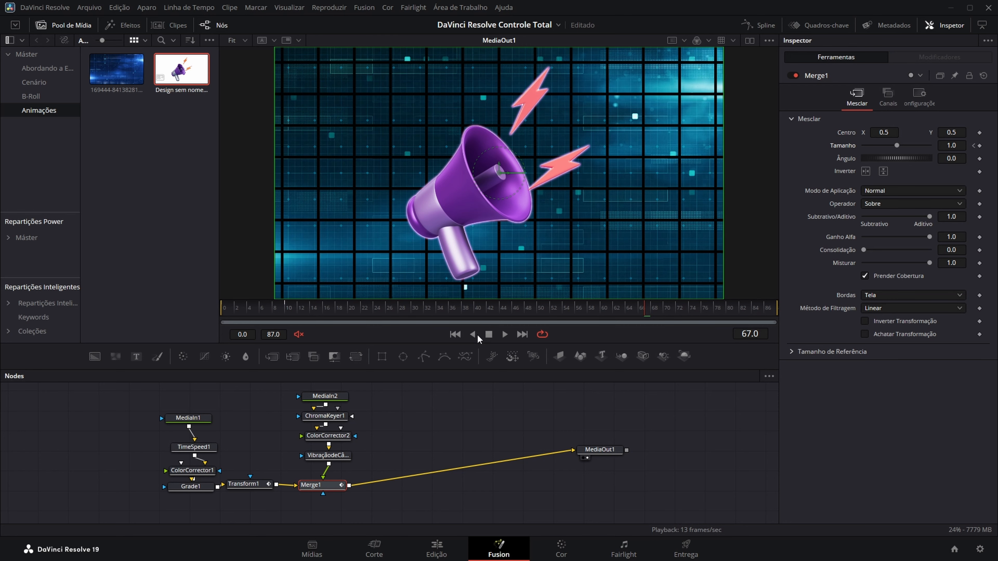
left_click(455, 334)
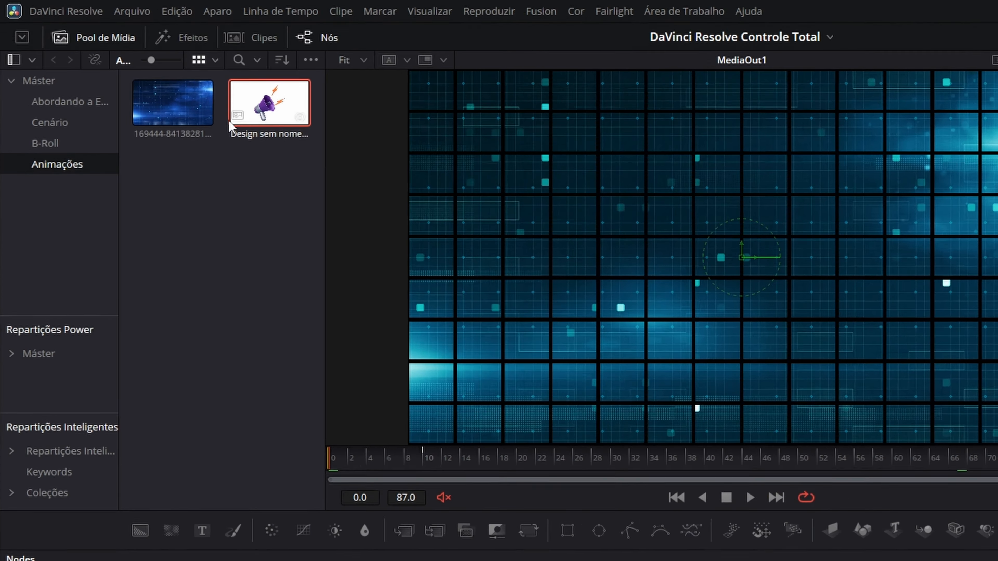
Add a glossy cyan title template after Merge1 and line up its Template node above Merge2.
left_click(93, 38)
left_click(181, 38)
left_click(27, 62)
scroll(131, 197, "down", 15)
left_click(131, 196)
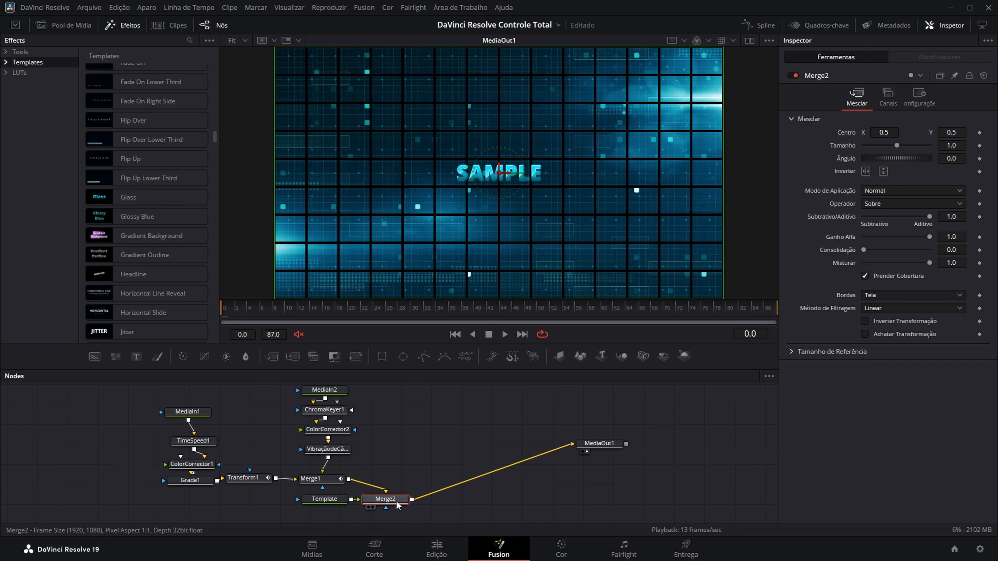
left_click_drag(326, 497, 397, 446)
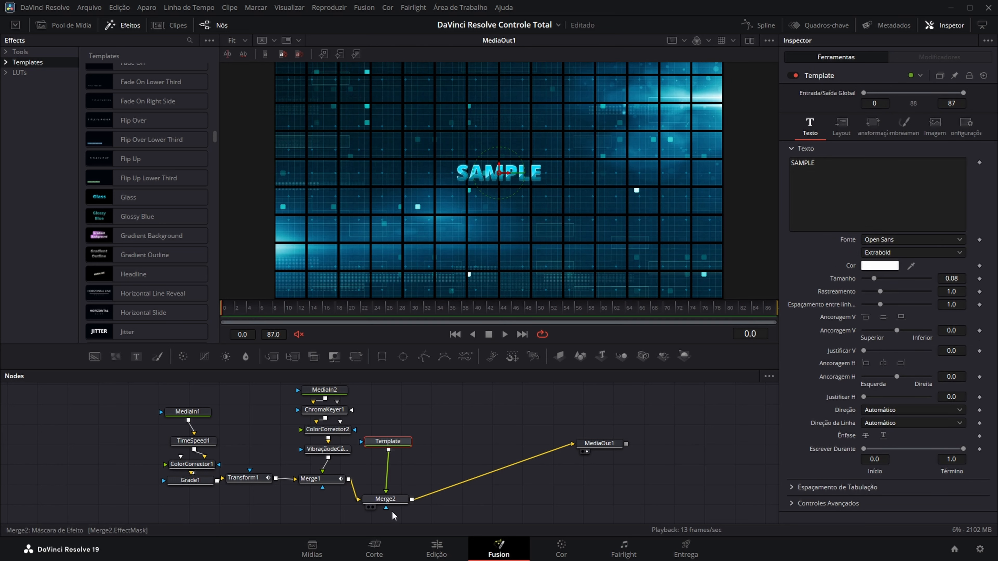
left_click_drag(387, 503, 391, 488)
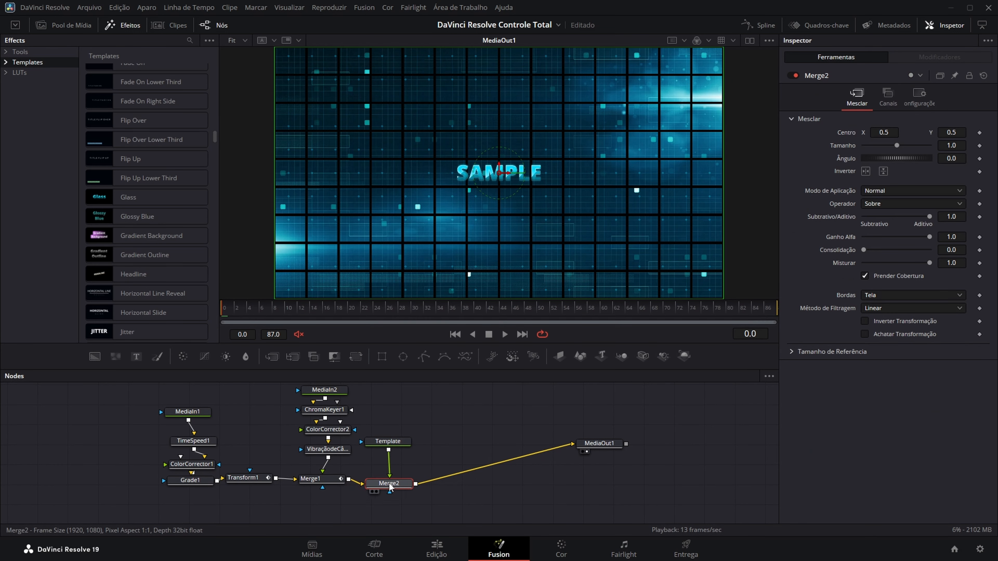
Change the title template's text to "02 O som" and set its size to 0.1063.
left_click(391, 446)
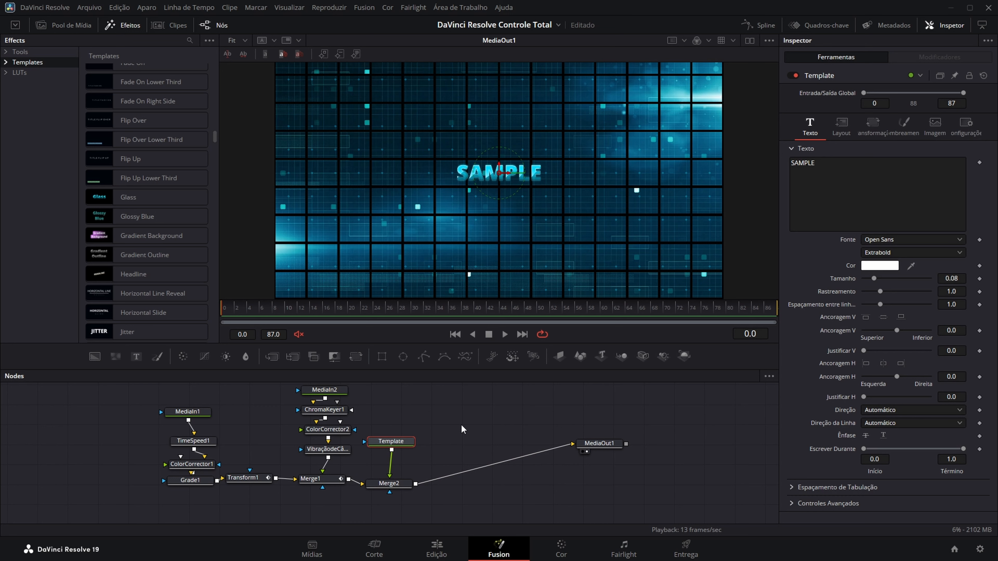
left_click_drag(824, 164, 750, 158)
type("02 O som")
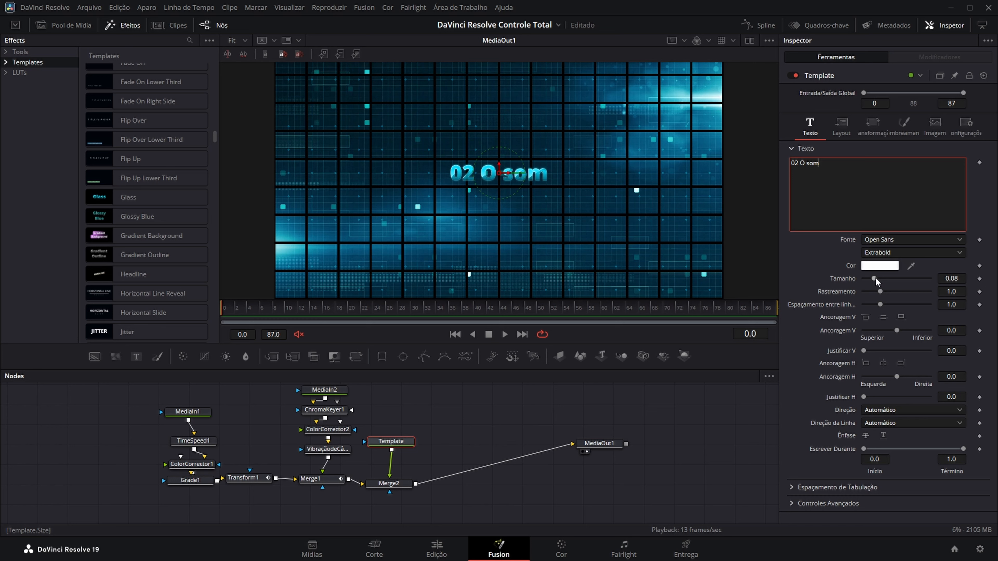
left_click_drag(877, 278, 879, 279)
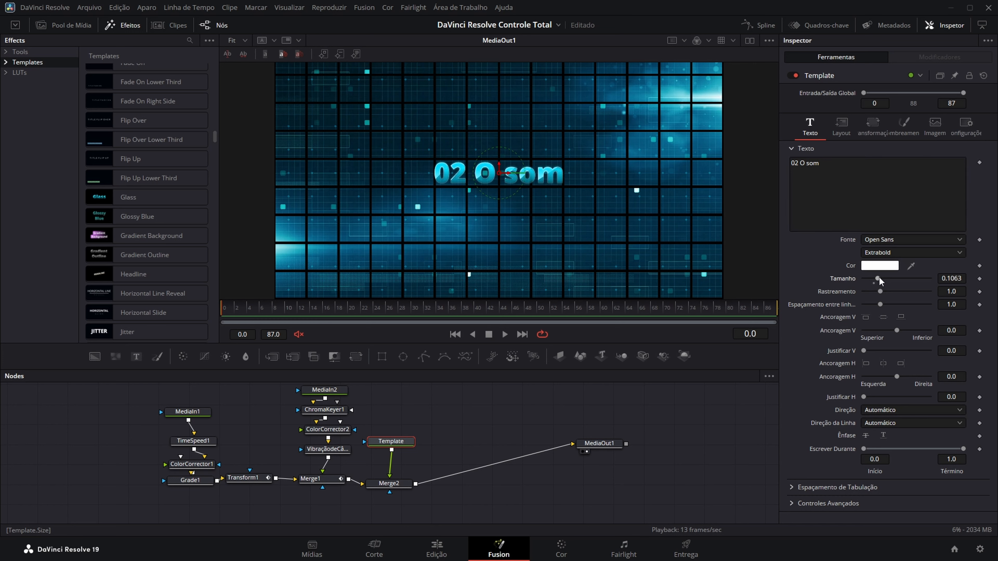
Position the title in the frame's upper-left area with its center at X 0.168, Y 0.844.
left_click(842, 126)
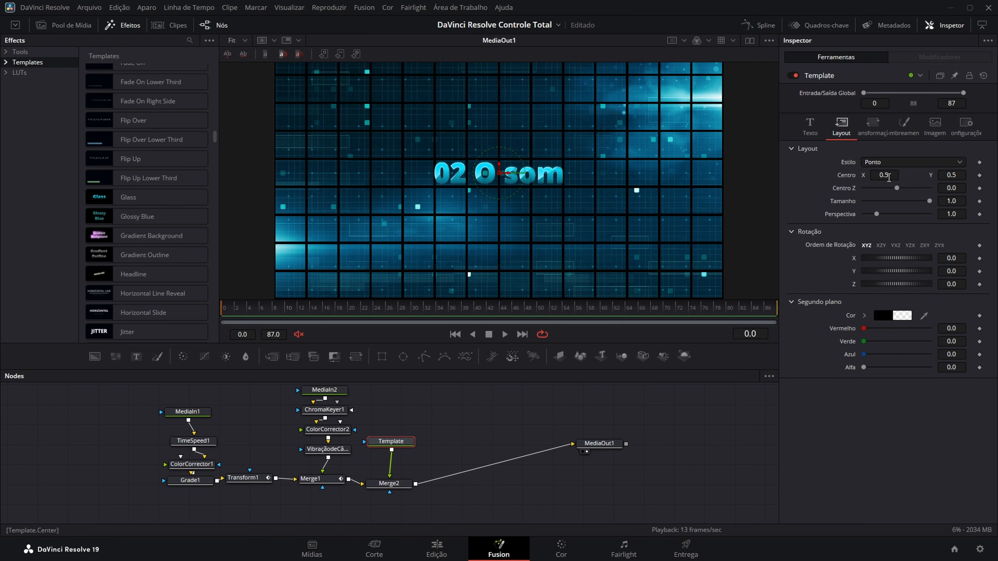
left_click_drag(889, 178, 758, 178)
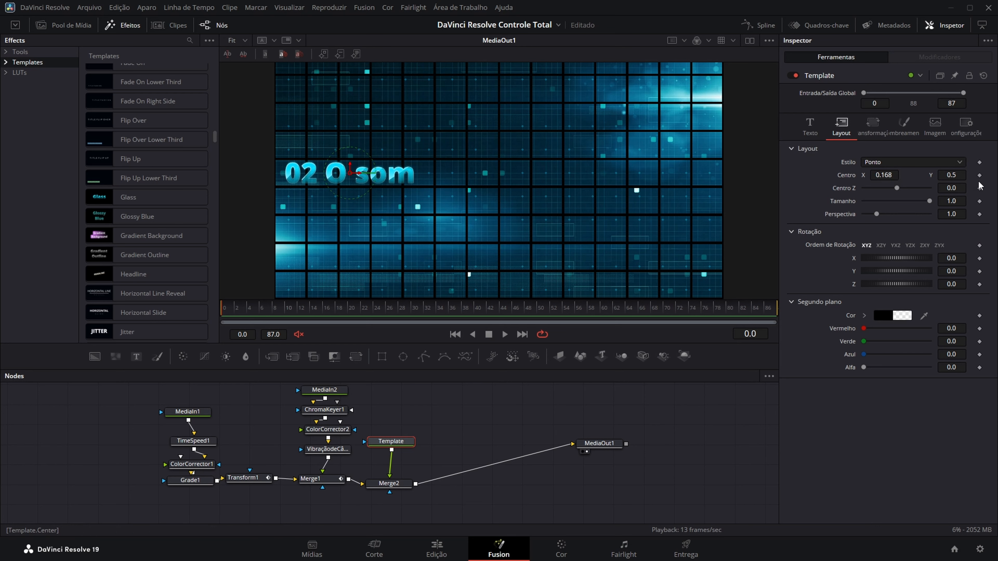
left_click_drag(944, 176, 997, 176)
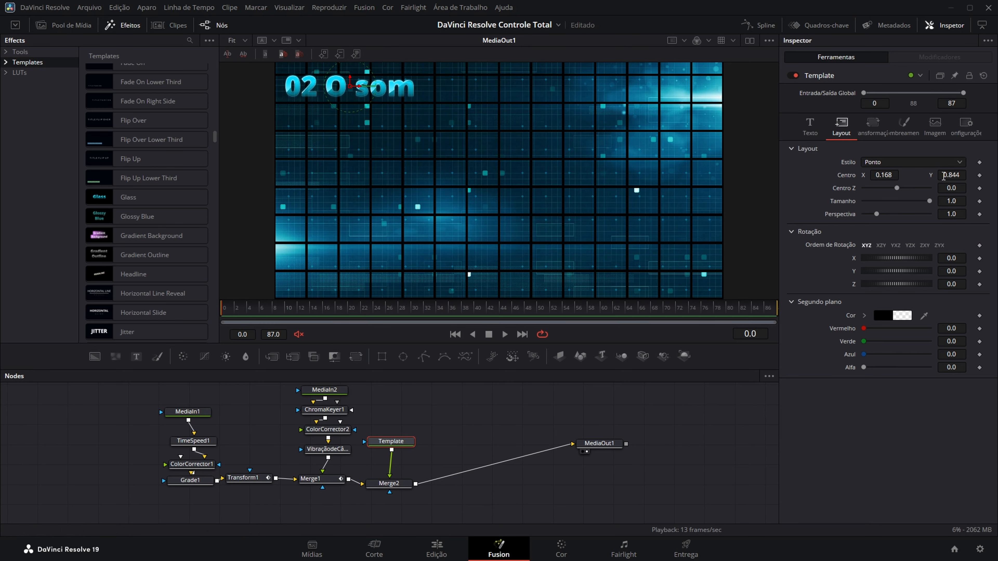
left_click(810, 126)
left_click(884, 266)
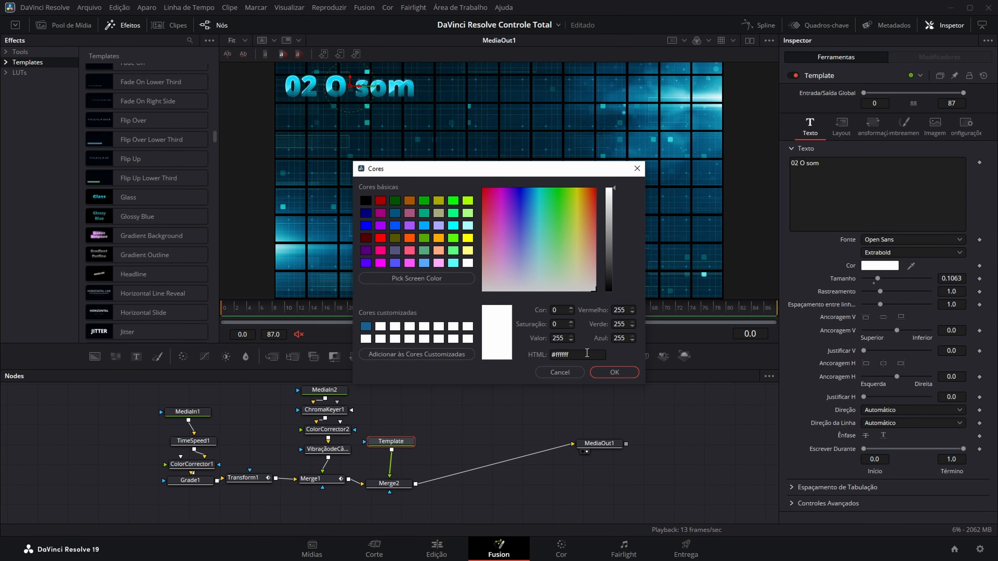
left_click(560, 372)
Recolour the cyan end stop of the gradient in the title's first shading element to salmon red by raising its red value.
left_click(904, 126)
left_click(964, 303)
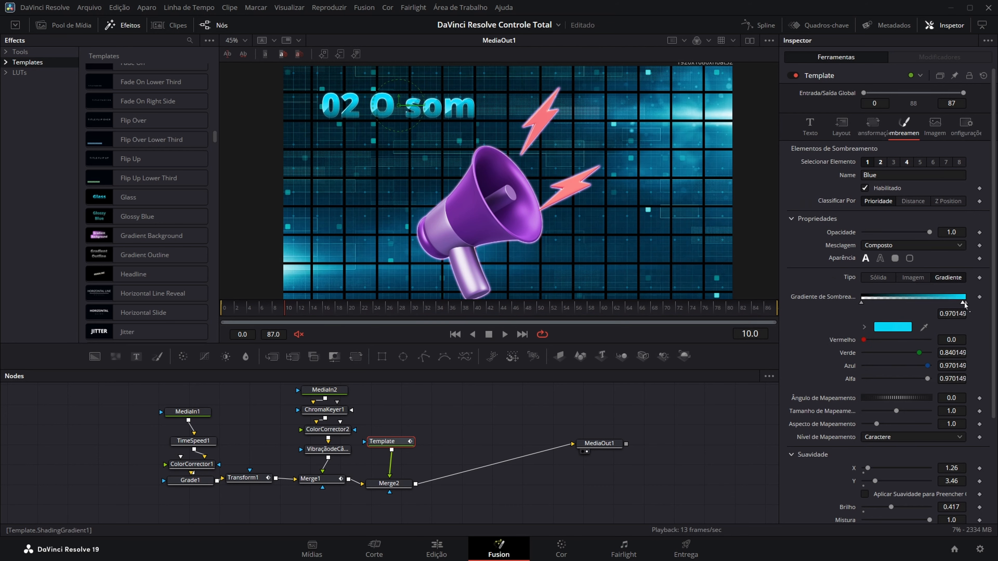
scroll(864, 307, "down", 2)
mouse_move(864, 340)
left_mouse_down()
mouse_move(930, 339)
mouse_move(892, 348)
mouse_move(917, 347)
left_mouse_up()
scroll(837, 236, "up", 5)
Look through the title's second shading element and adjust the third one to suit the salmon-red lettering.
left_click(880, 162)
scroll(830, 202, "down", 5)
scroll(839, 297, "up", 5)
left_click(894, 162)
left_click_drag(886, 334, 870, 335)
scroll(837, 307, "up", 5)
Review the title's text, layout, transform and shading settings.
left_click(810, 126)
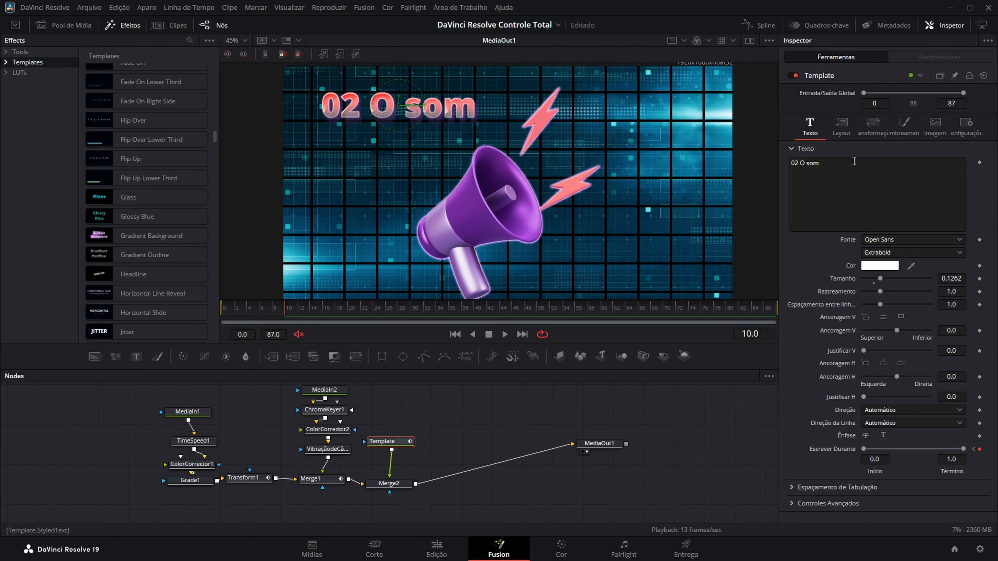
left_click(845, 122)
left_click(870, 125)
left_click(905, 124)
left_click(880, 162)
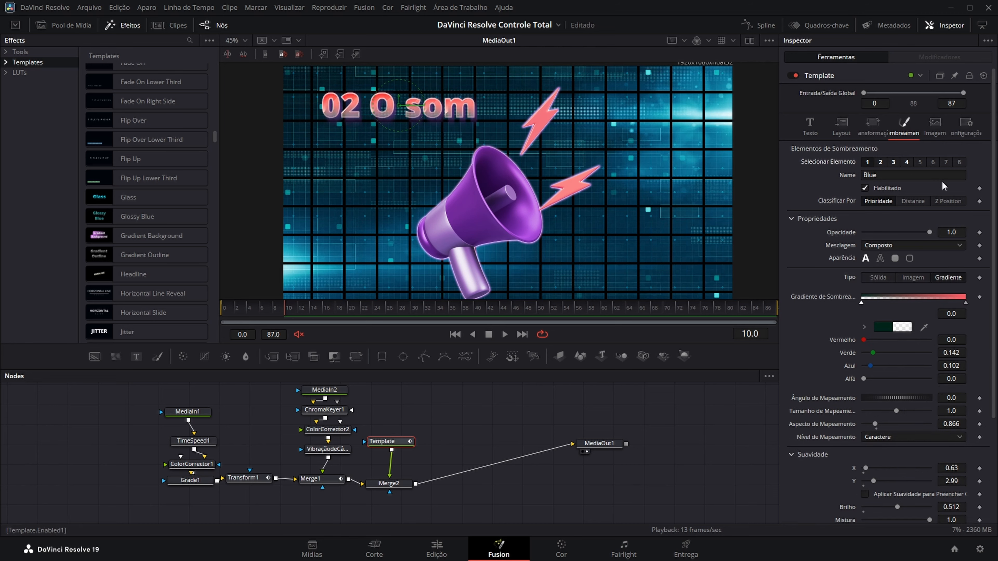
Review the properties of the title's four shading elements, from the gradient fill and outline to the shadow and reflection.
scroll(943, 236, "down", 3)
scroll(943, 236, "up", 3)
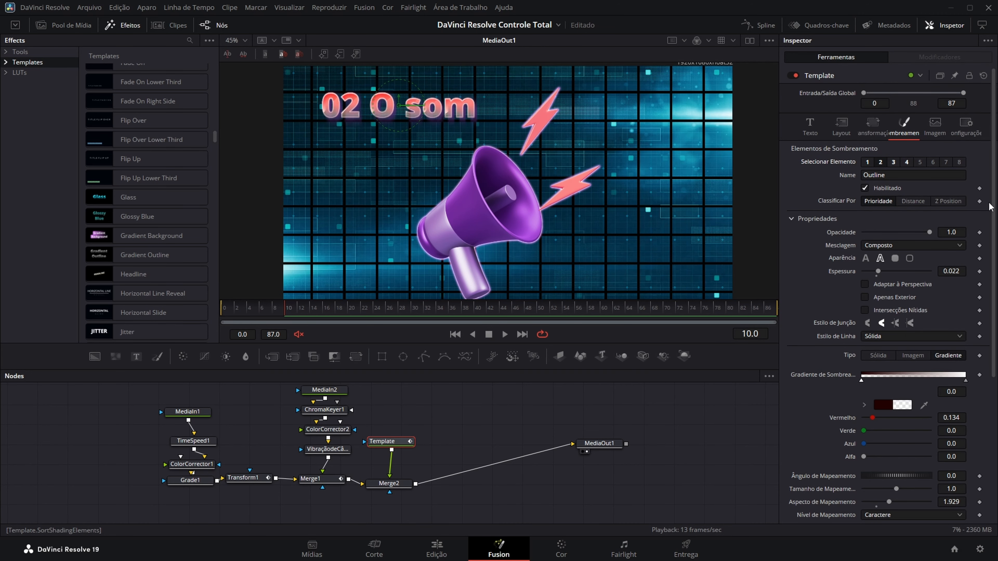
scroll(990, 209, "down", 4)
scroll(990, 214, "up", 4)
left_click(893, 161)
scroll(984, 187, "down", 2)
scroll(984, 190, "up", 2)
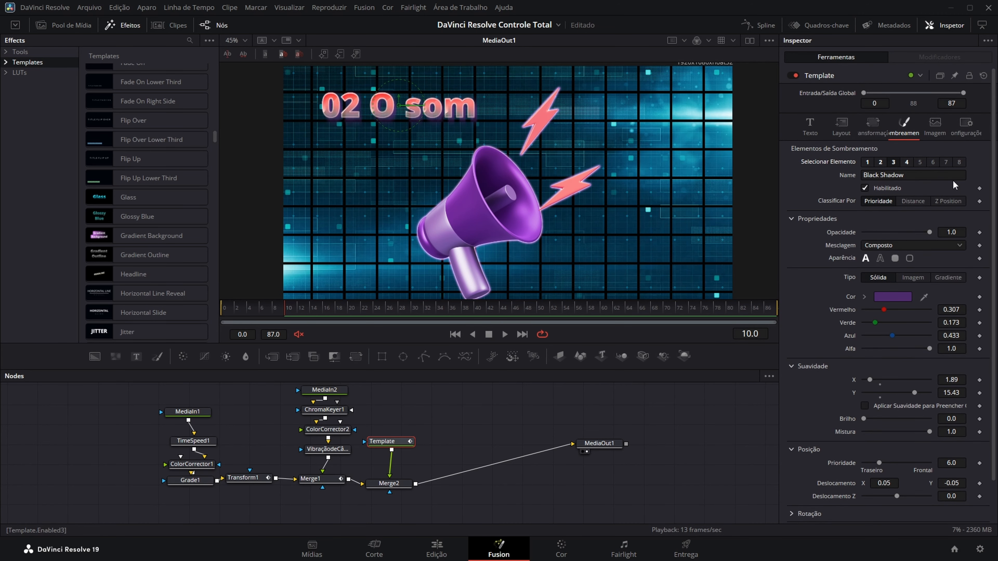
left_click(907, 162)
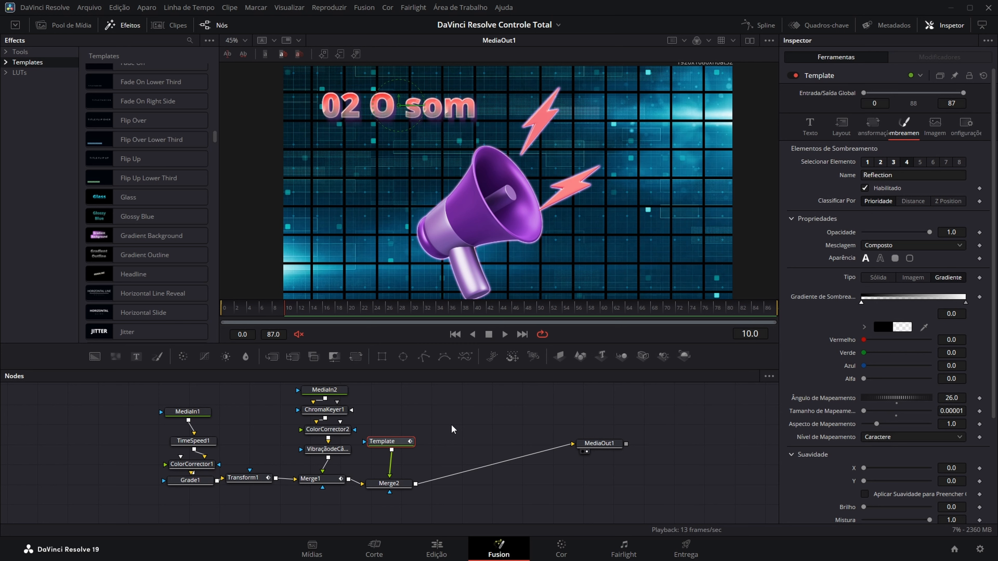
Duplicate the title together with its merge node and insert the copy between Merge2 and MediaOut1.
left_click_drag(454, 424, 382, 501)
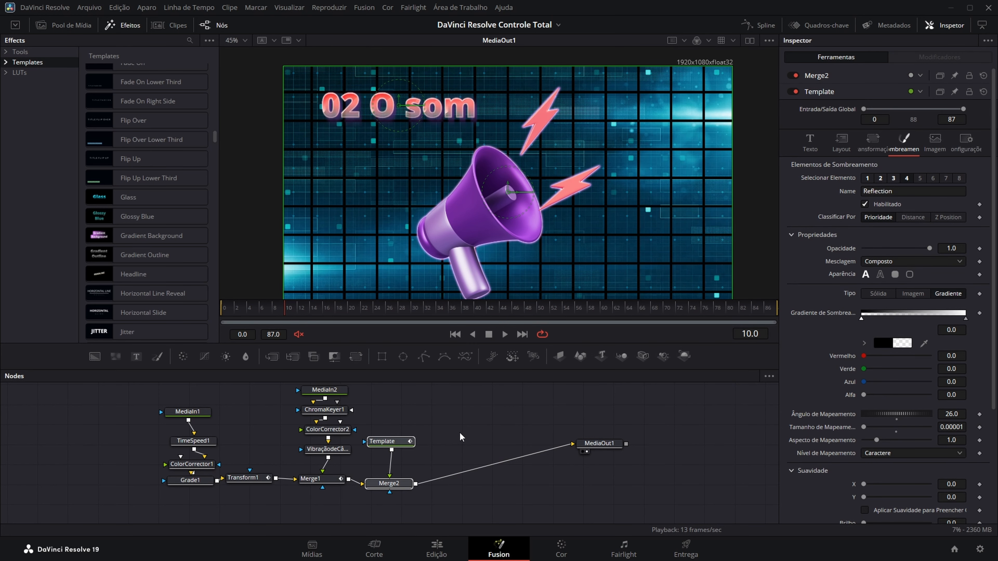
key("ctrl+v")
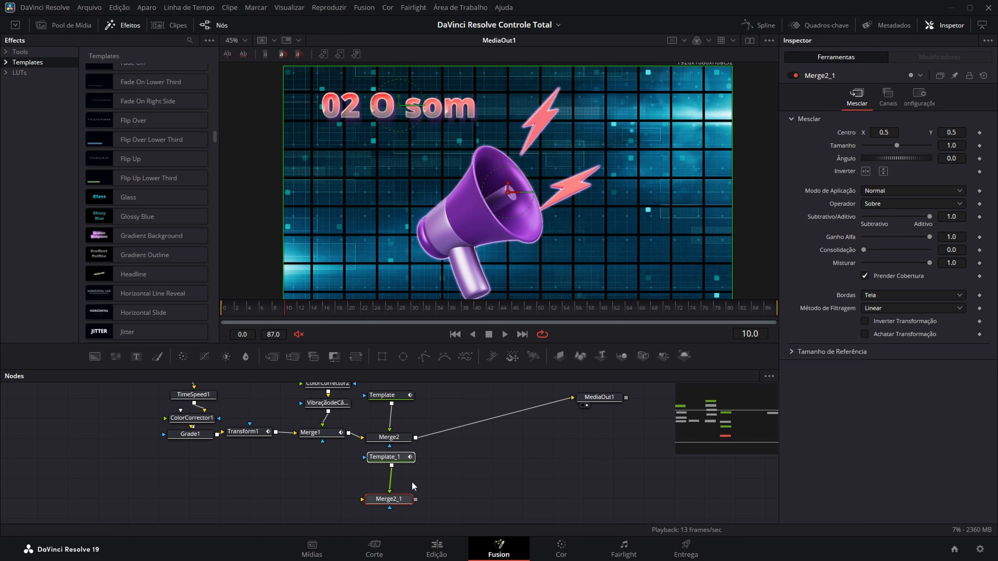
left_click_drag(390, 504, 496, 465)
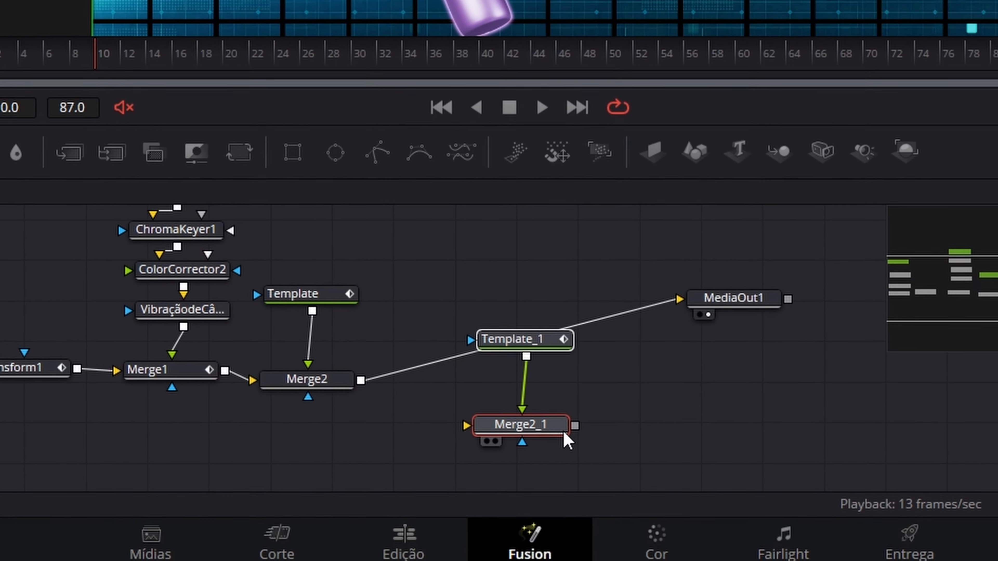
left_click_drag(530, 430, 429, 347)
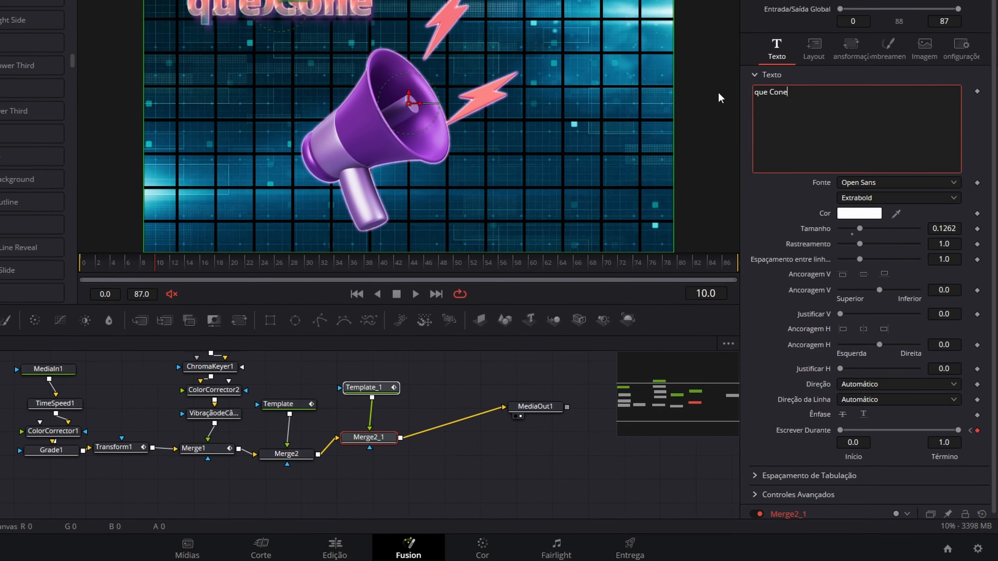
Change the copied title's text to "que Conecta" and move its center to X 0.758, Y 0.173.
type("cta")
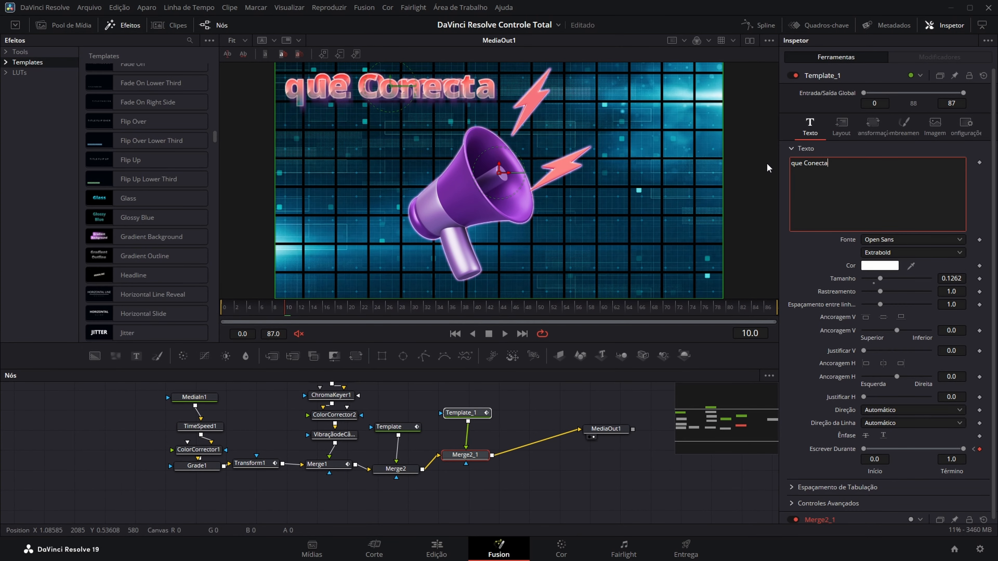
left_click(842, 130)
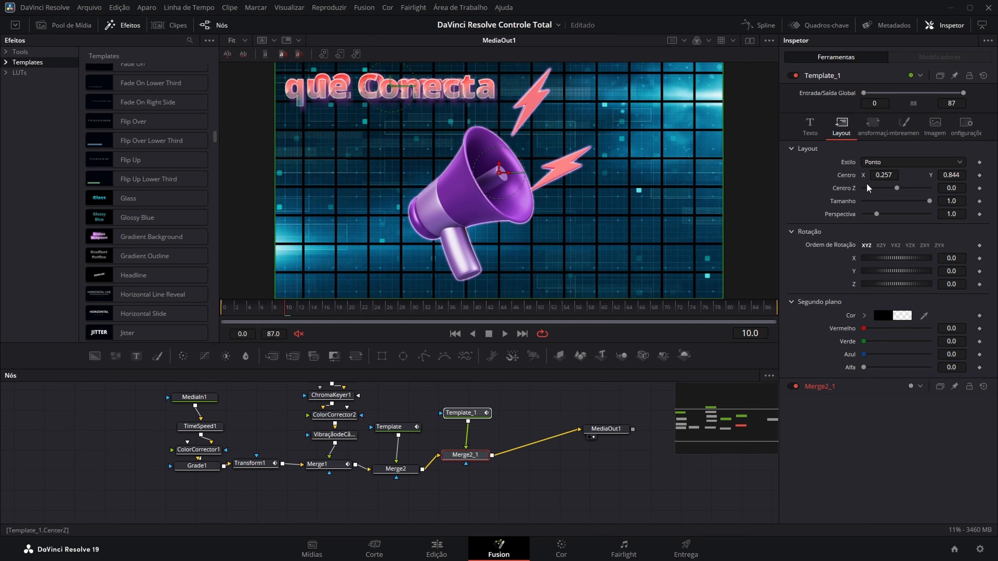
left_click_drag(879, 176, 901, 175)
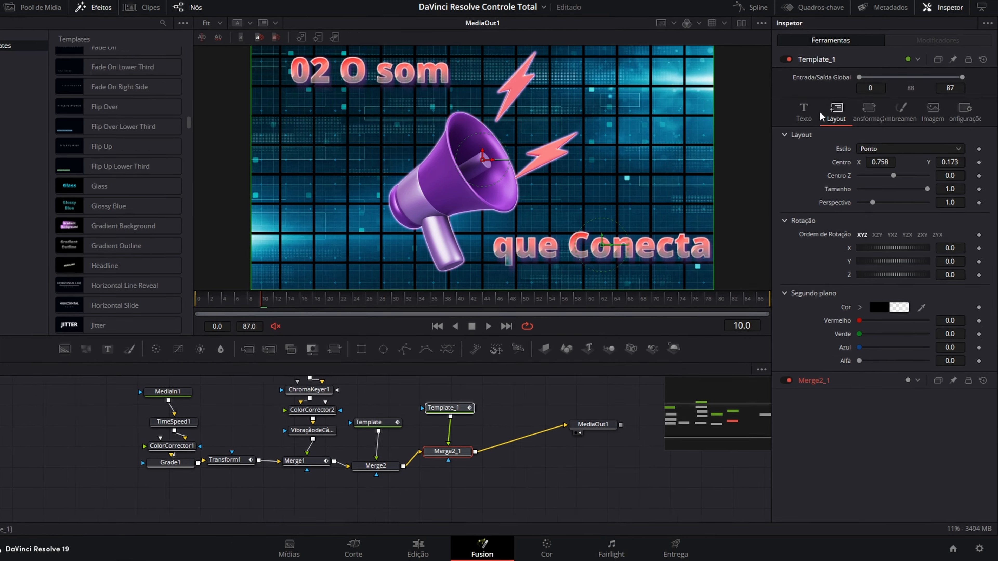
Animate the end of the "que Conecta" title's write-on from 0.0 at frame 10 to 1.0 at frame 26 and preview it.
left_click(810, 125)
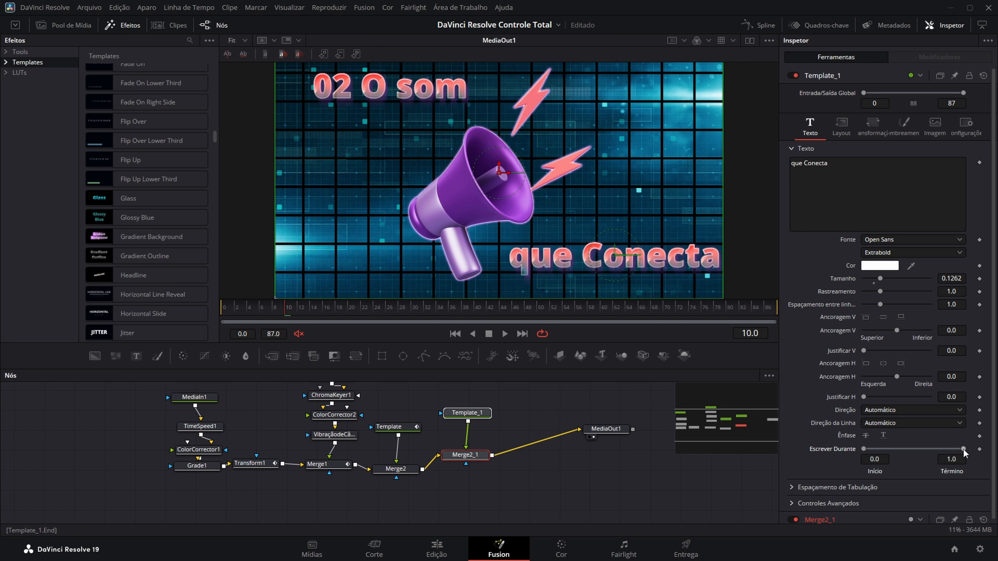
left_click_drag(963, 449, 862, 449)
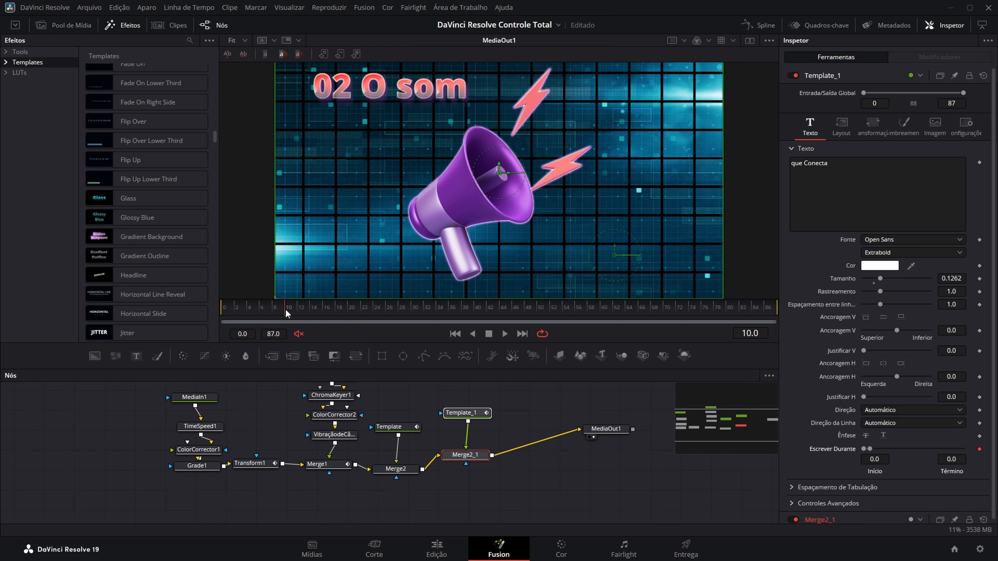
left_click_drag(289, 308, 387, 313)
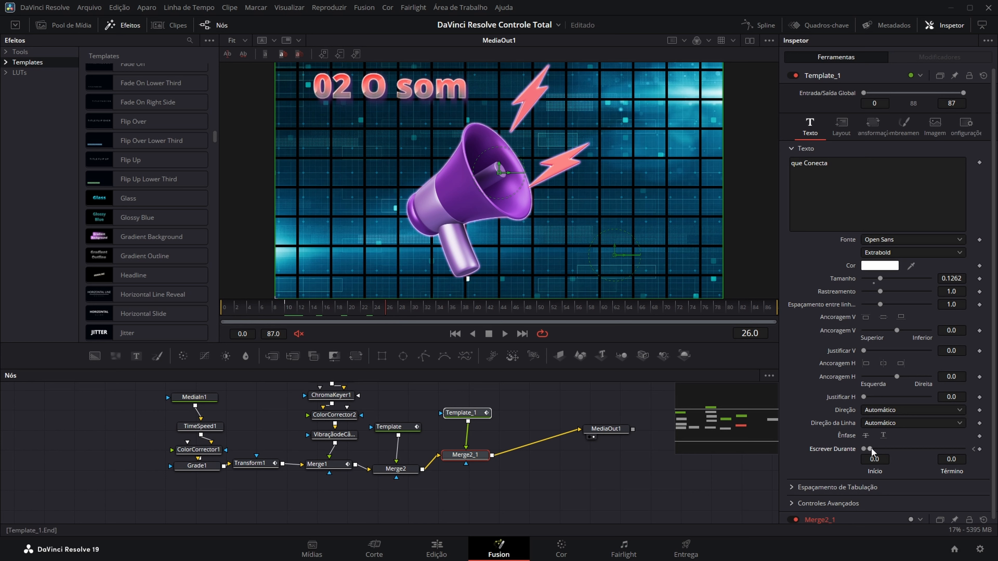
left_click_drag(871, 448, 958, 450)
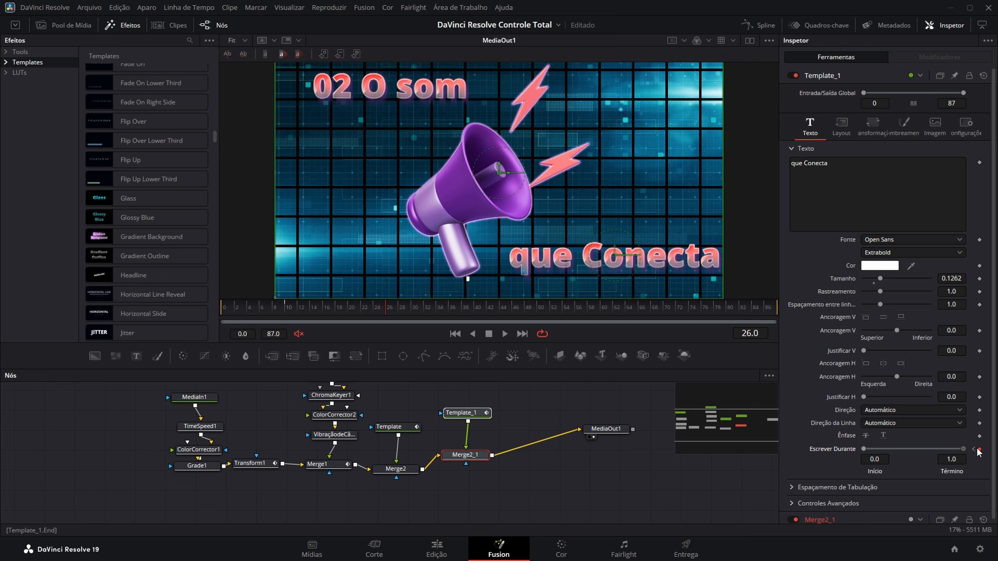
left_click(505, 334)
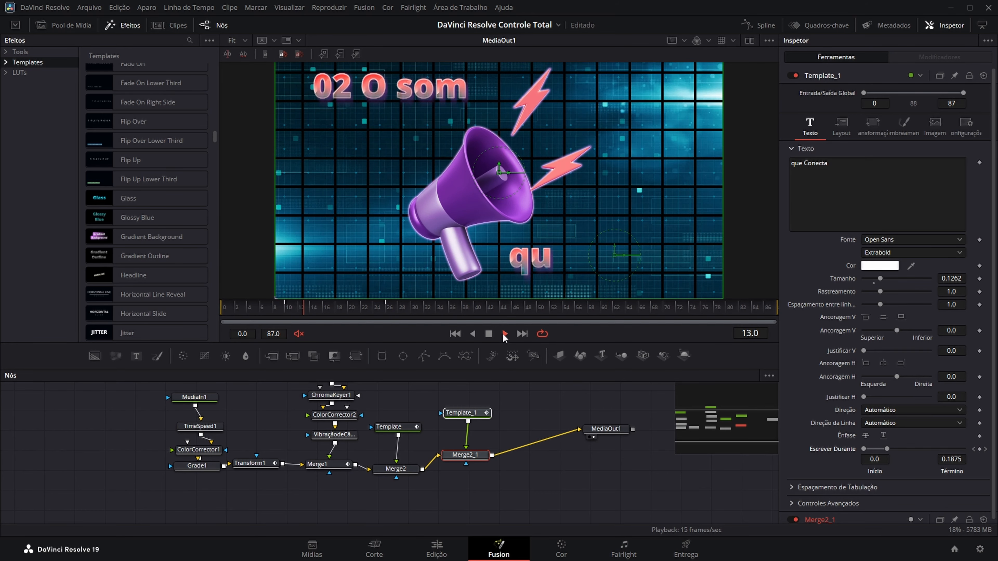
left_click(488, 334)
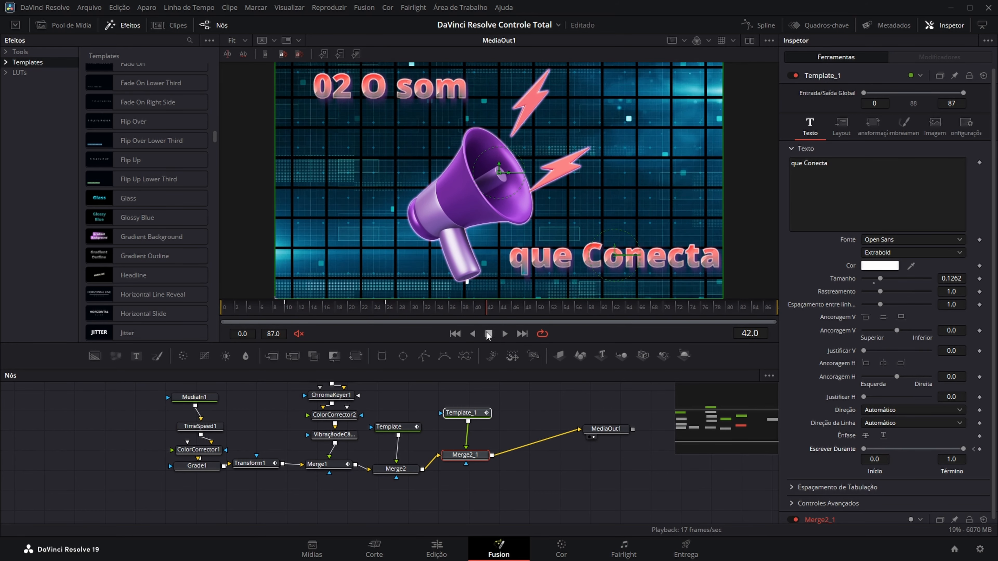
Add a Gaussian blur (Desfoque Gaussiano) node between Merge2_1 and MediaOut1.
key("shift+space")
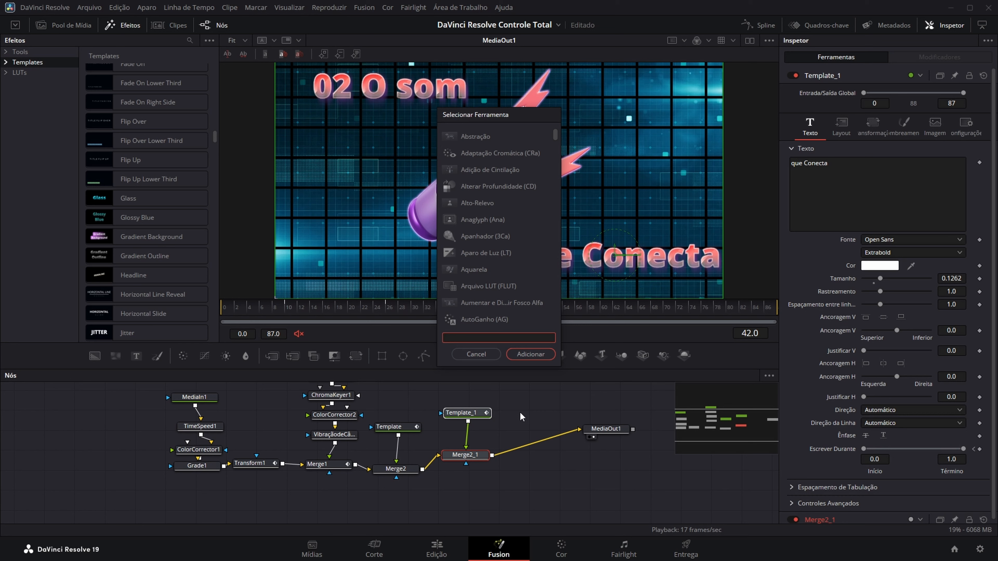
type("desfoq")
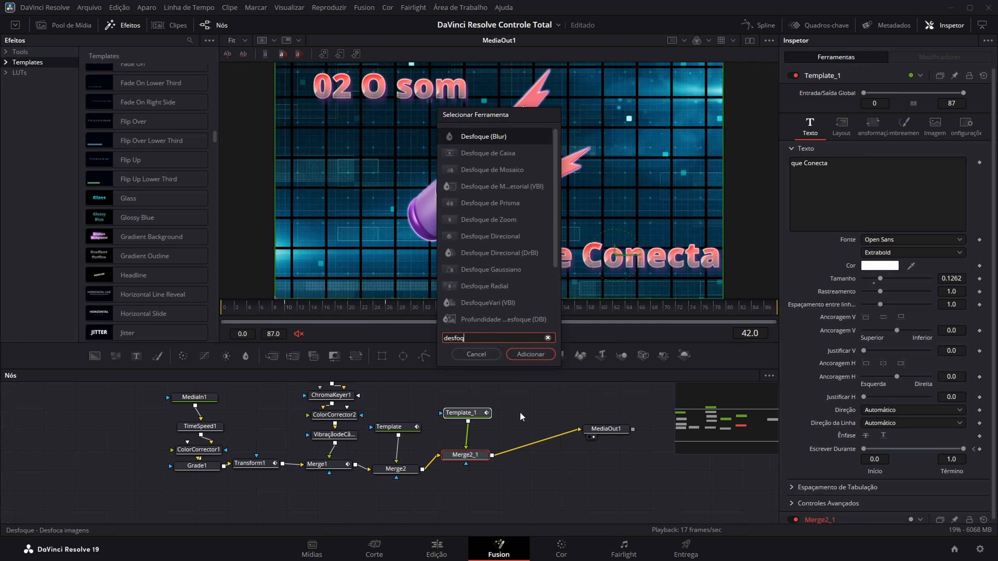
type("ue")
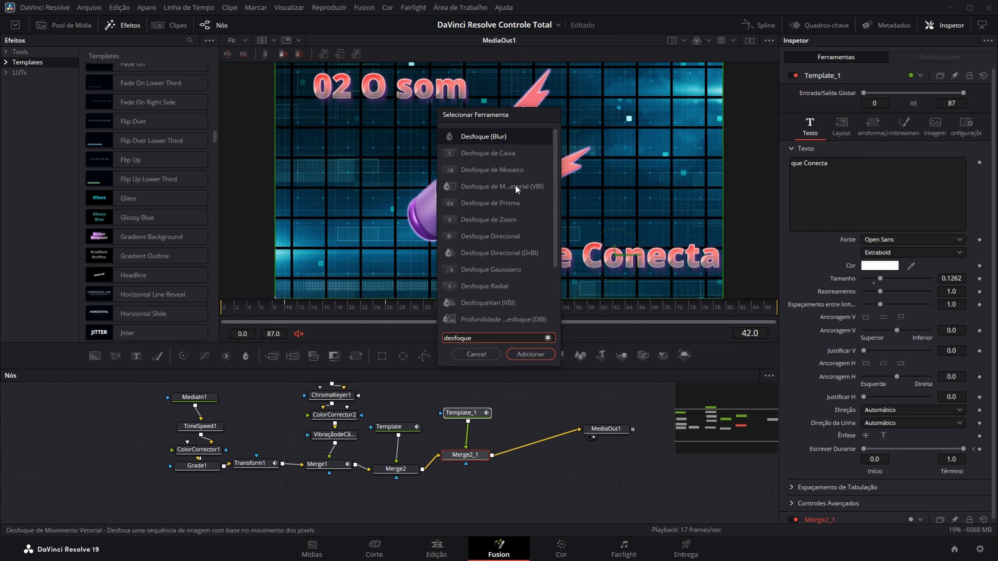
left_click(506, 269)
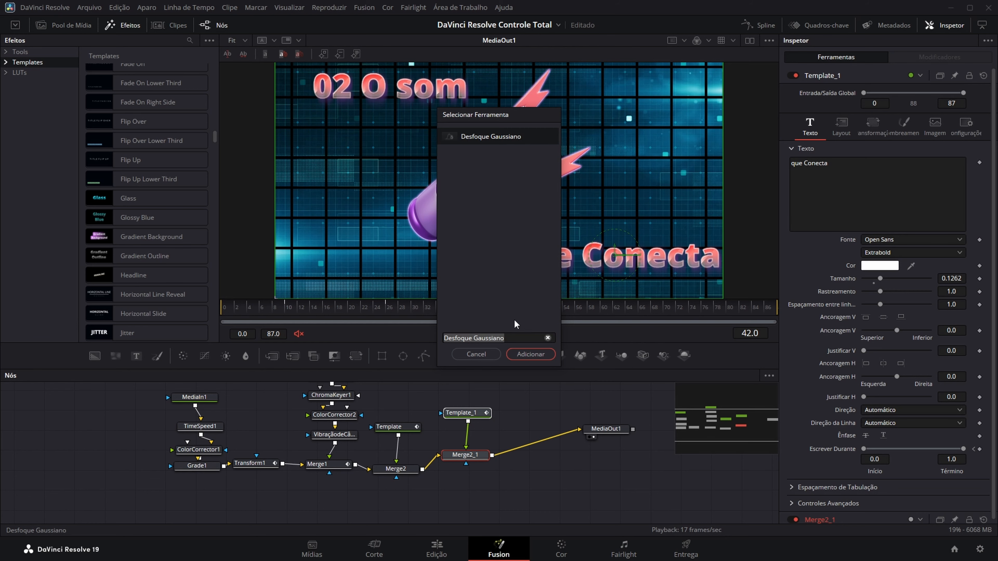
left_click(532, 354)
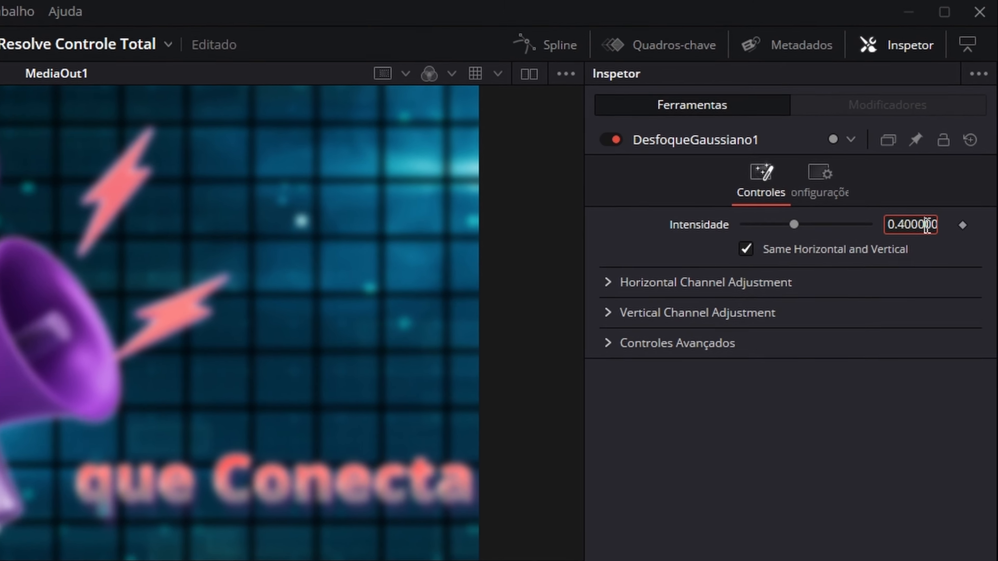
Set the Gaussian blur's intensity to 0.16 and play back the composition.
double_click(928, 225)
type("0.16")
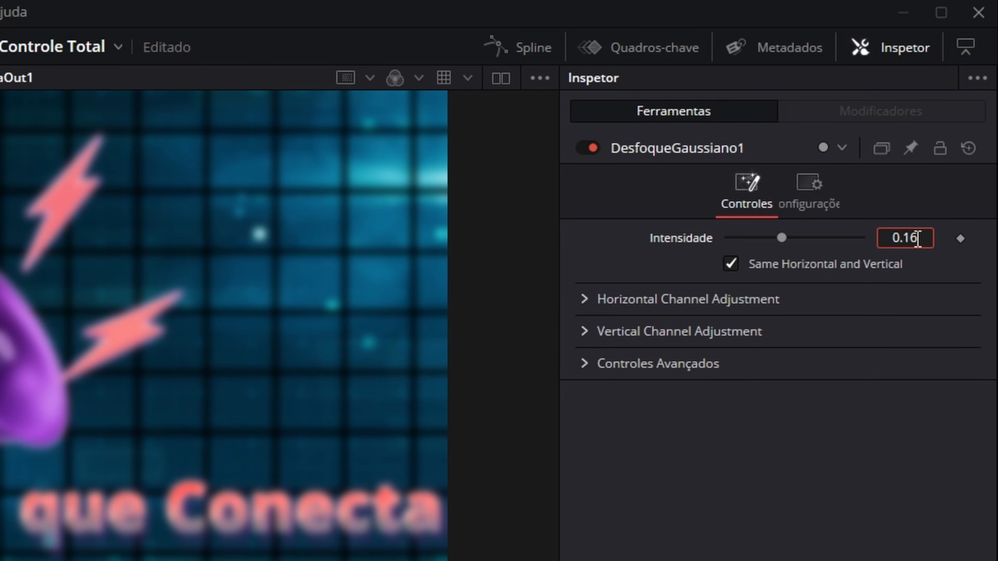
key("Return")
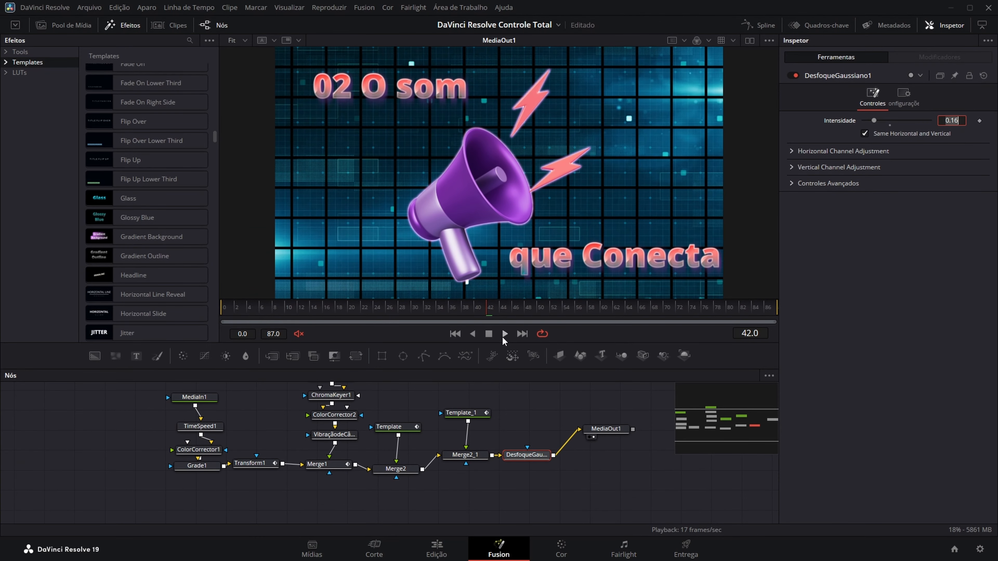
left_click(503, 335)
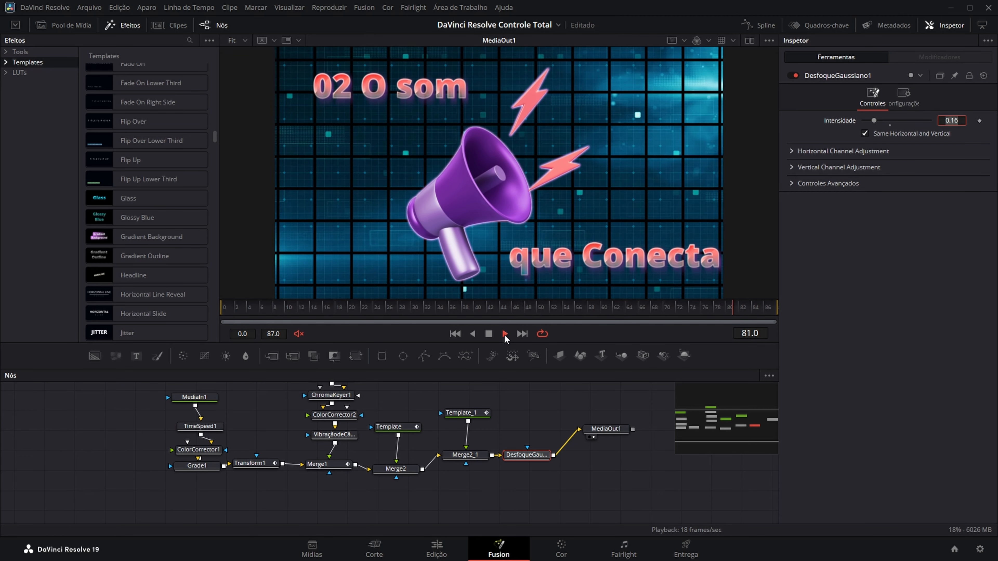
left_click(489, 334)
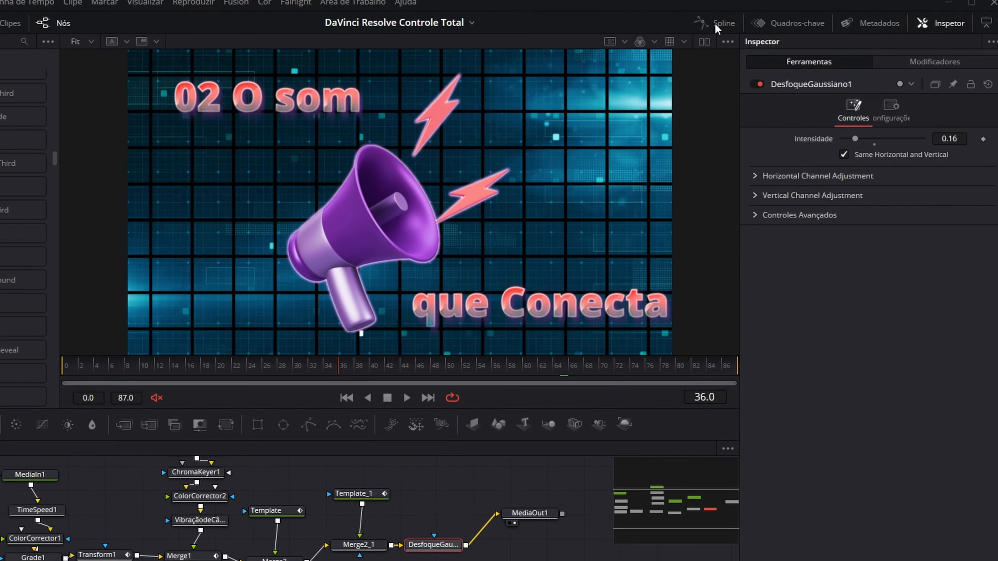
Display the animation curves of Merge1, Transform1 and the first title in the Spline editor and fit all curves in view.
left_click(558, 18)
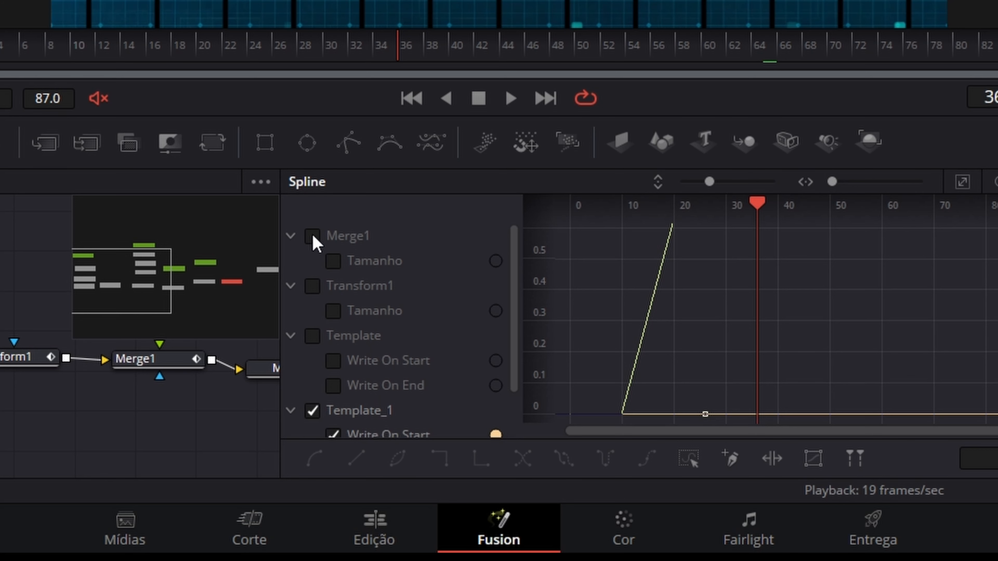
left_click(313, 236)
left_click(313, 286)
scroll(319, 301, "down", 2)
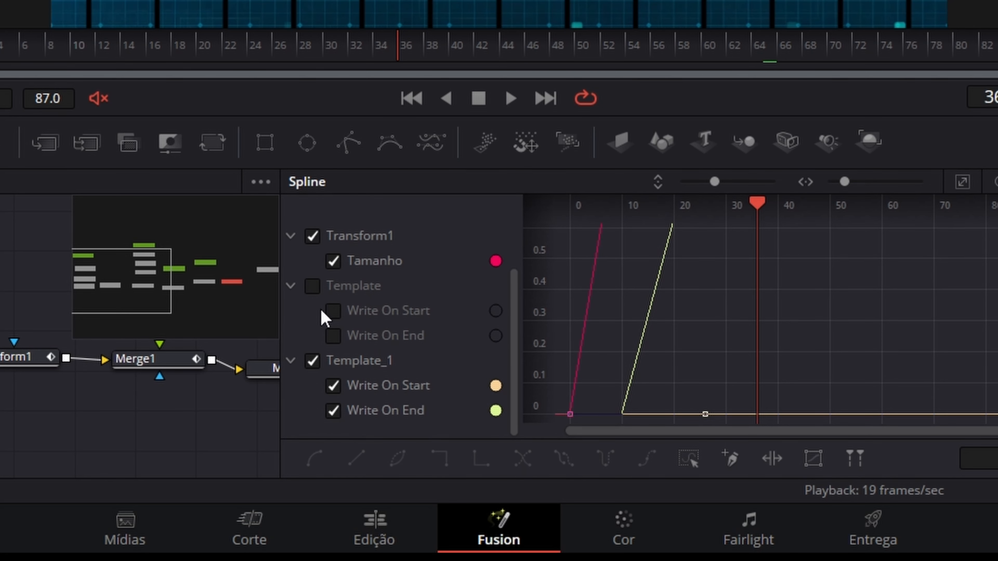
left_click(333, 312)
left_click(334, 336)
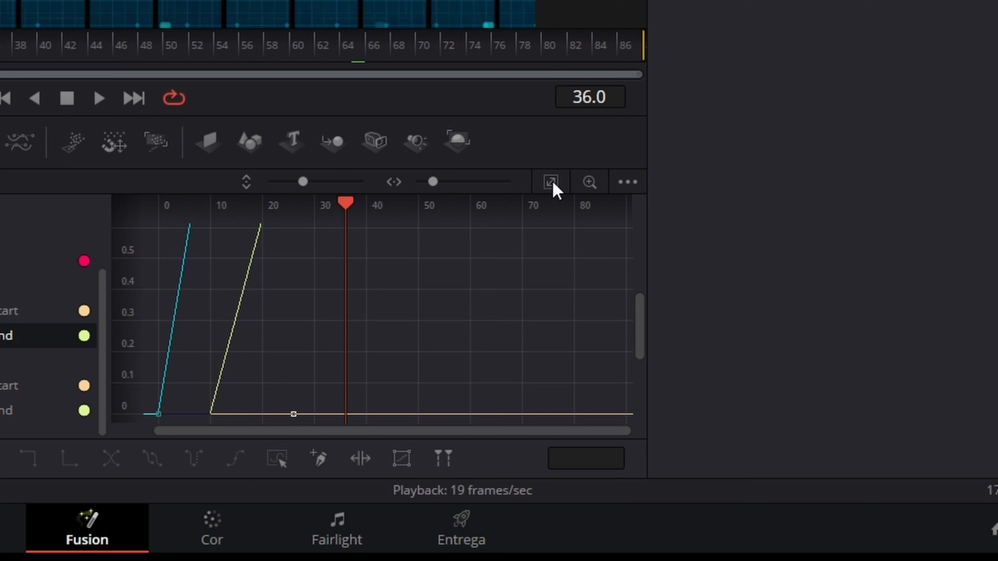
left_click(551, 181)
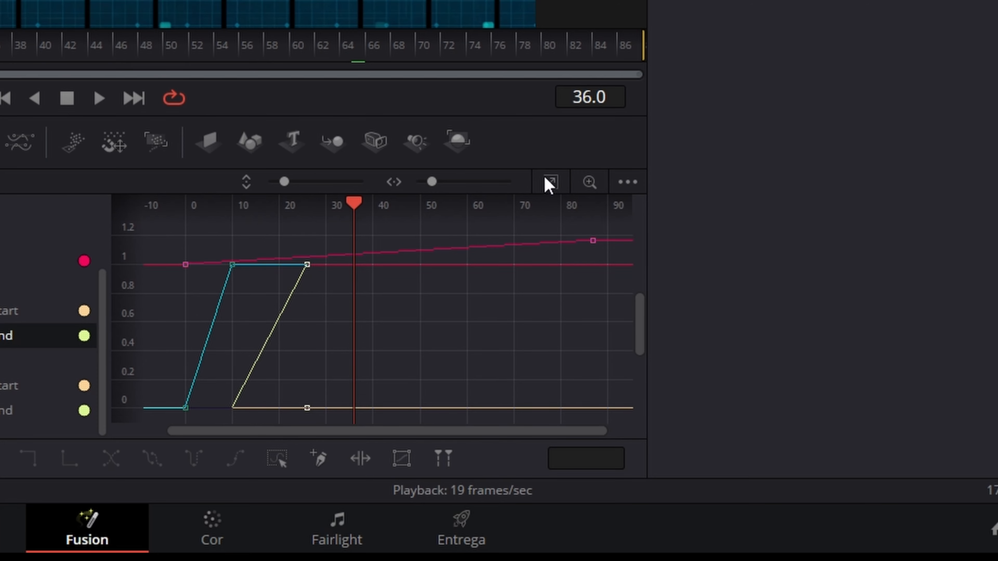
scroll(11, 394, "up", 2)
scroll(11, 393, "down", 2)
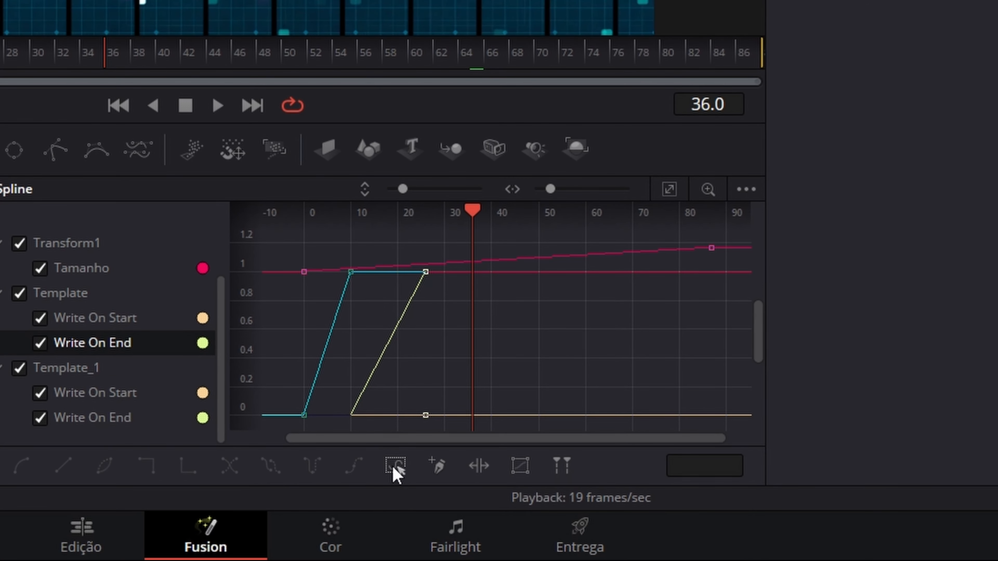
Select all keyframes in the Spline editor, smooth their curves and check the eased shapes.
left_click(396, 468)
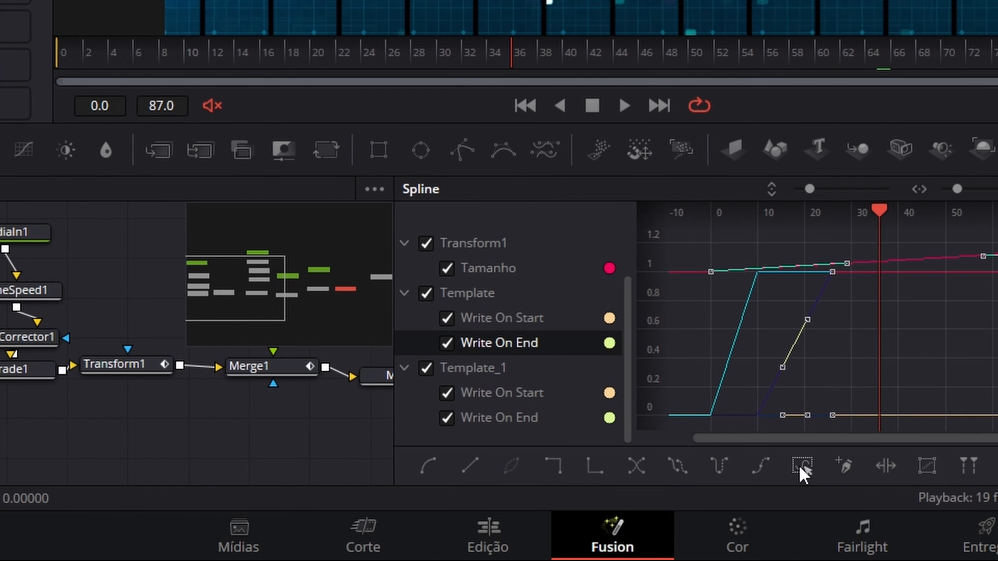
left_click(462, 468)
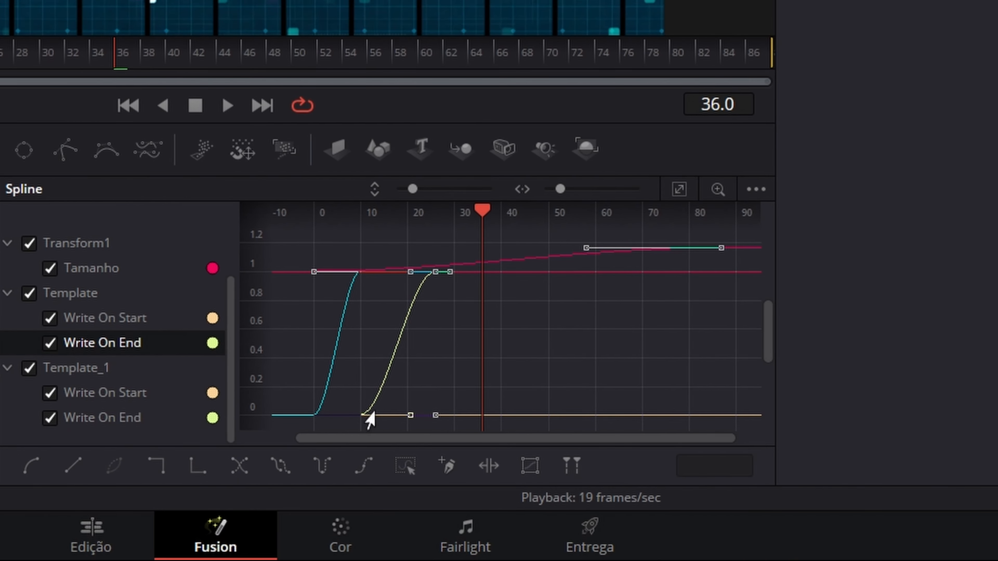
scroll(411, 374, "up", 6)
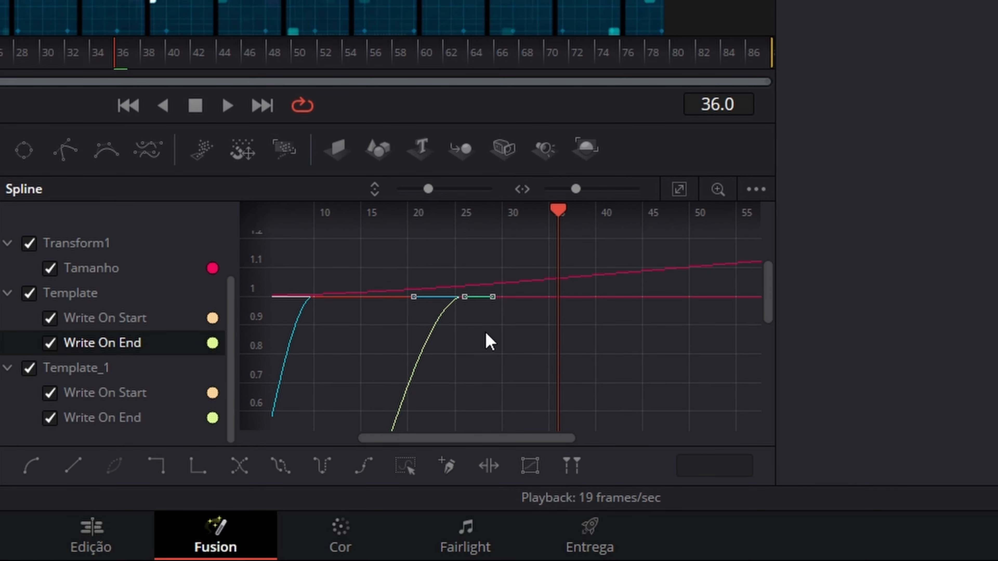
scroll(484, 339, "down", 5)
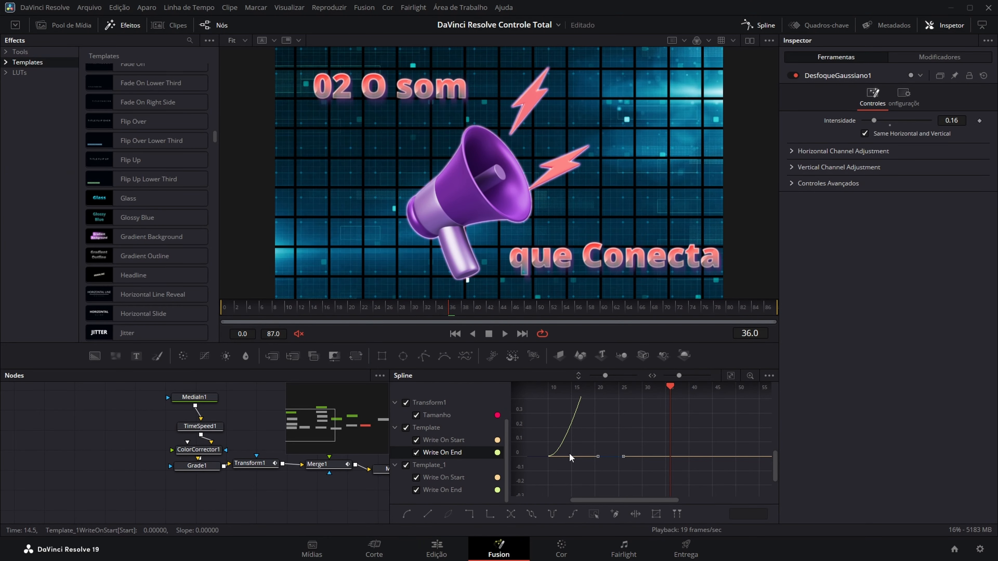
scroll(570, 455, "up", 3)
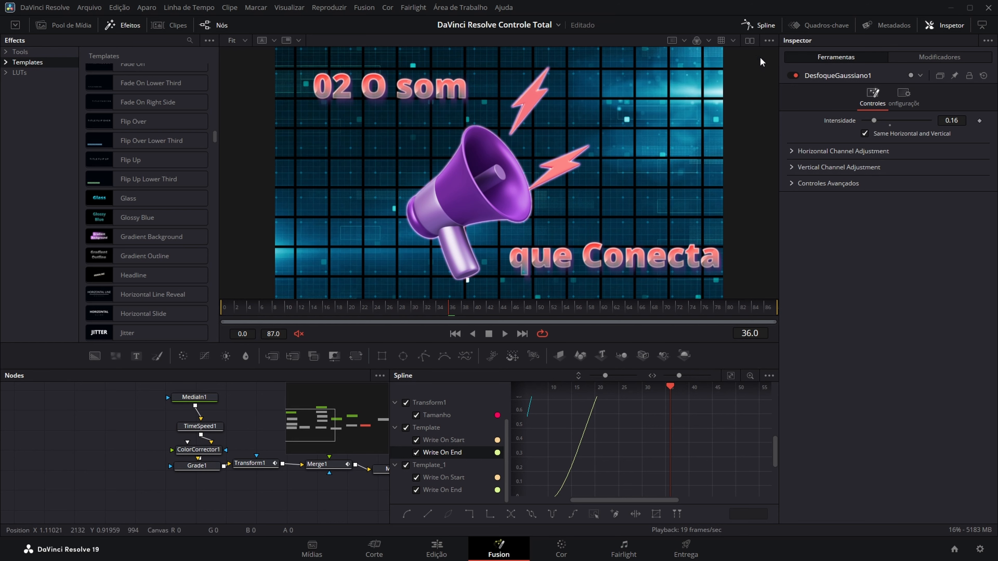
Close the Spline editor, return to the Edit page and mark a timeline range from 01:00:37:26 to 01:00:44:18 around the Fusion Composition clip.
left_click(760, 26)
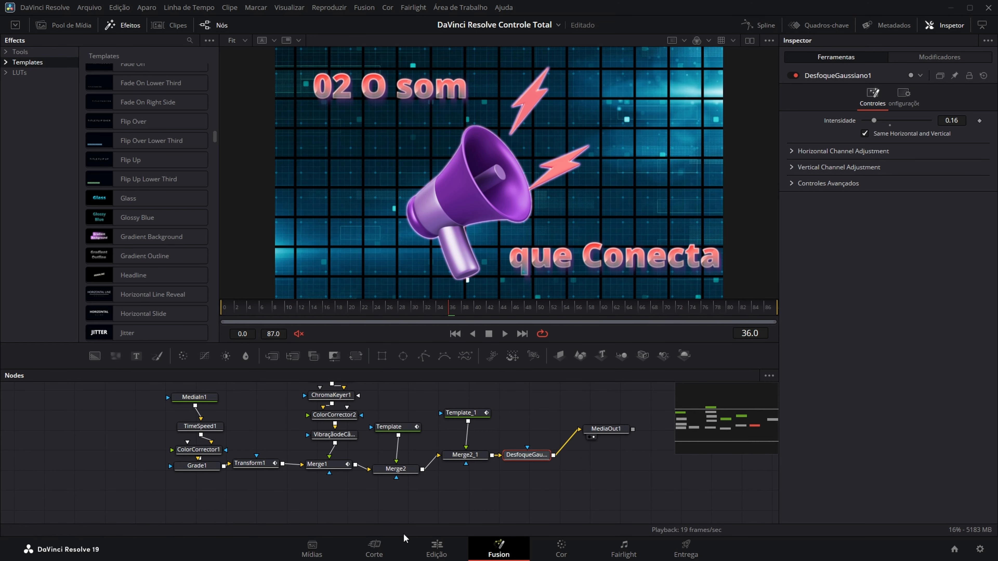
left_click(437, 550)
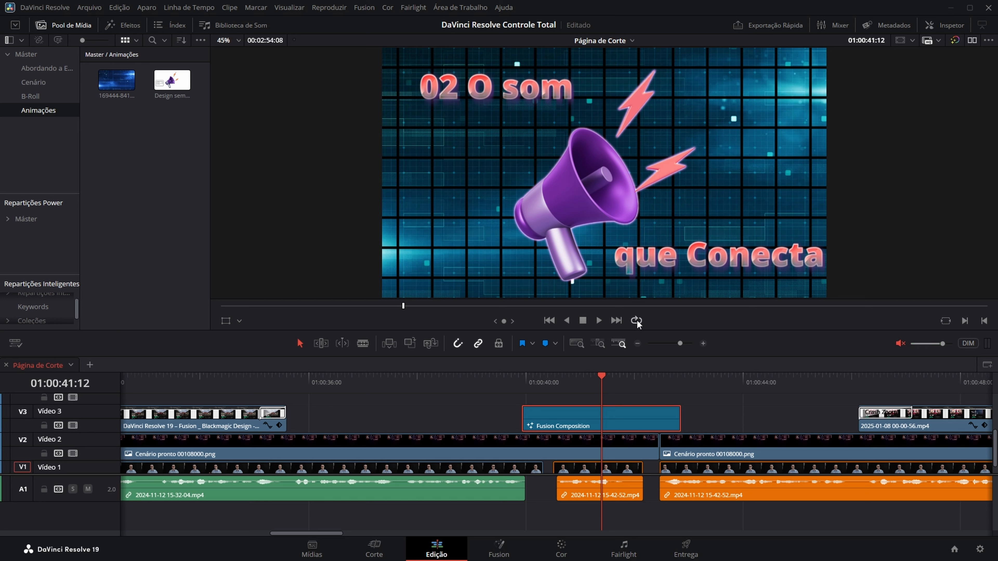
left_click(410, 378)
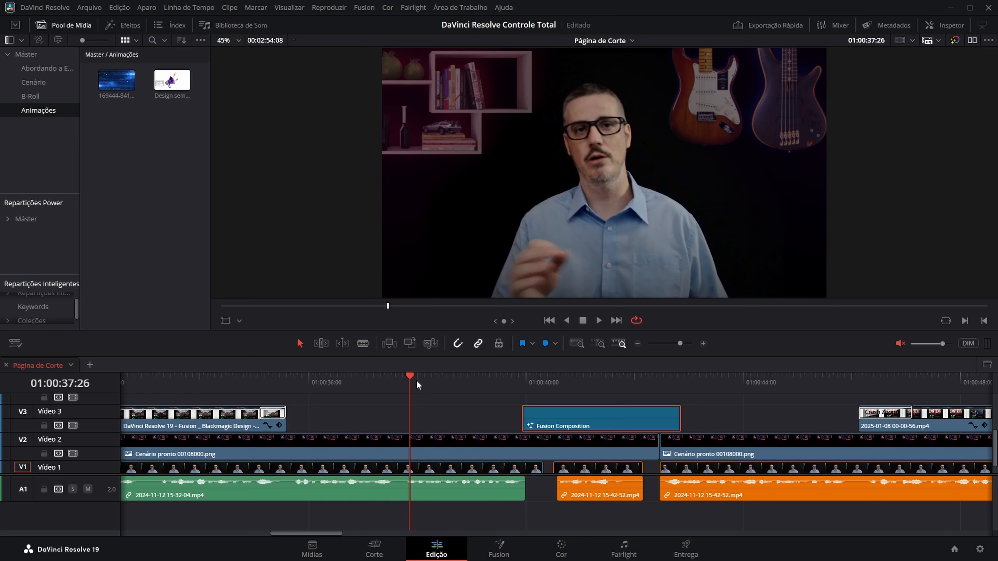
key("i")
left_click(774, 378)
key("o")
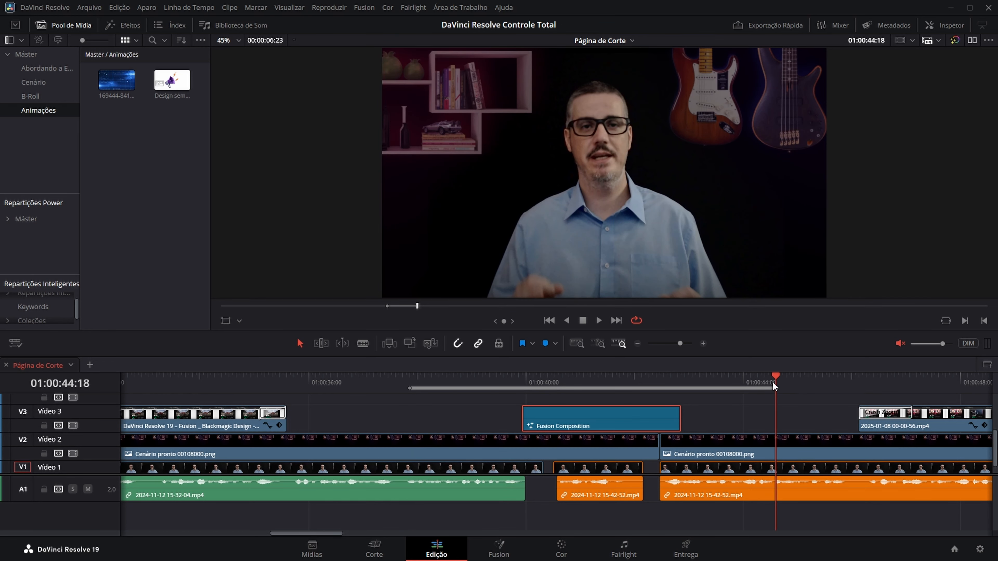
Shorten the marked timeline range by moving its in point to 01:00:38:27.
left_click(592, 377)
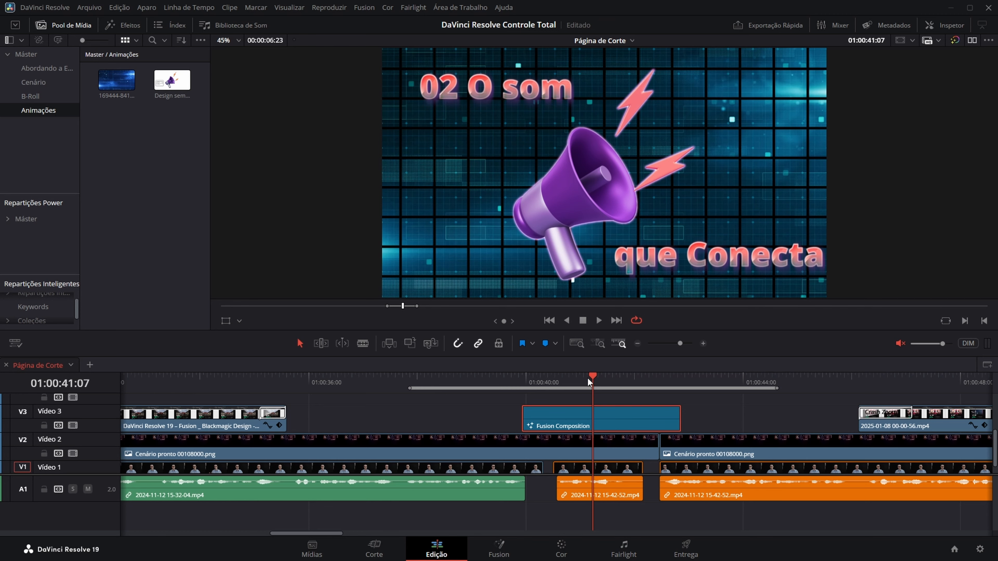
left_click_drag(410, 389, 466, 388)
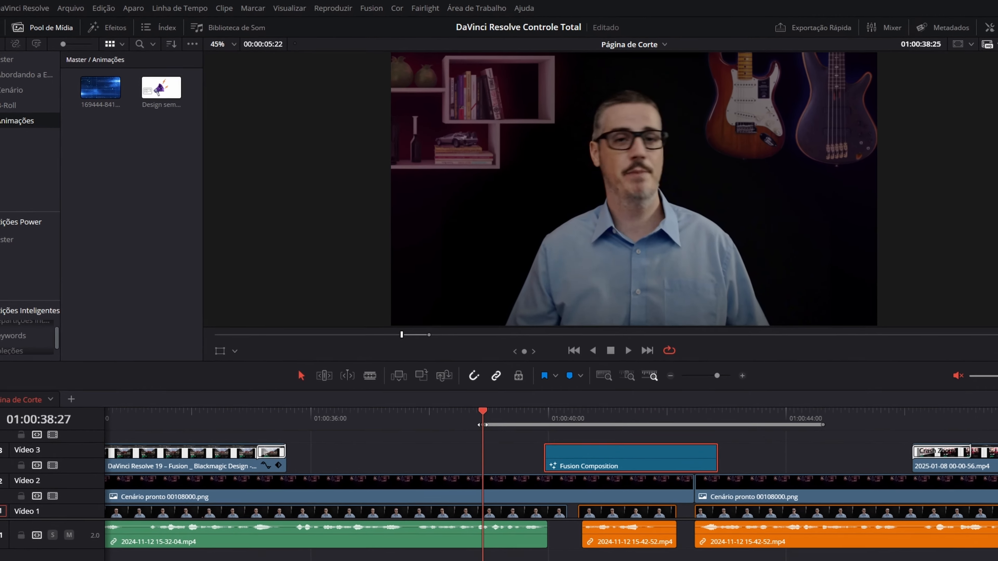
left_click_drag(483, 425, 483, 425)
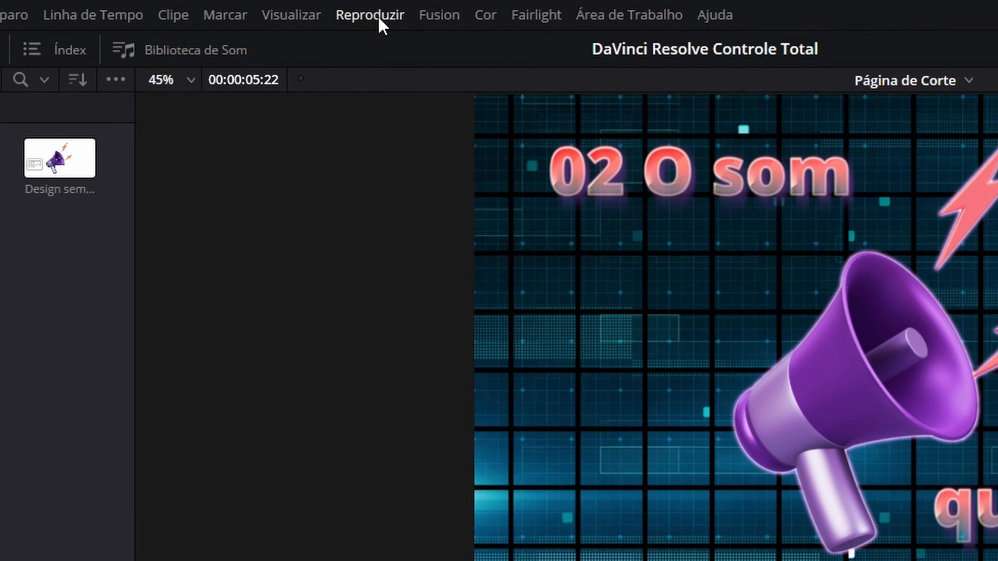
Try the Quarto timeline playback resolution and set it back to Completa.
left_click(366, 18)
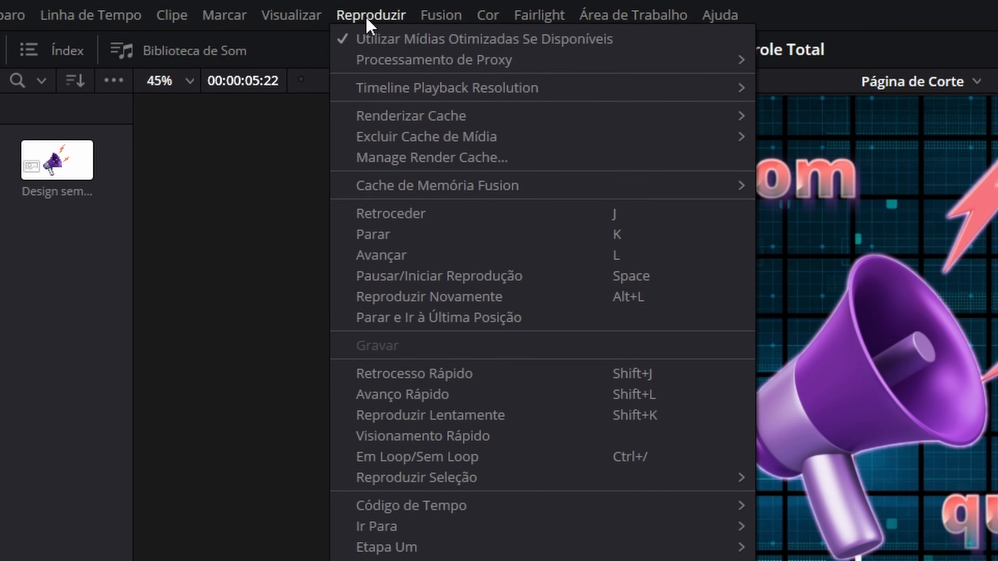
mouse_move(434, 97)
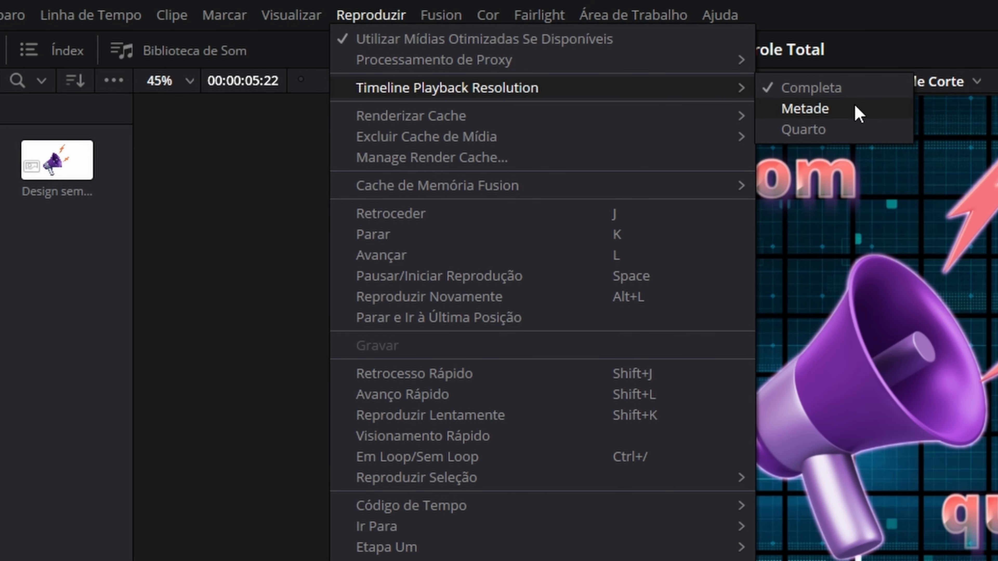
left_click(854, 132)
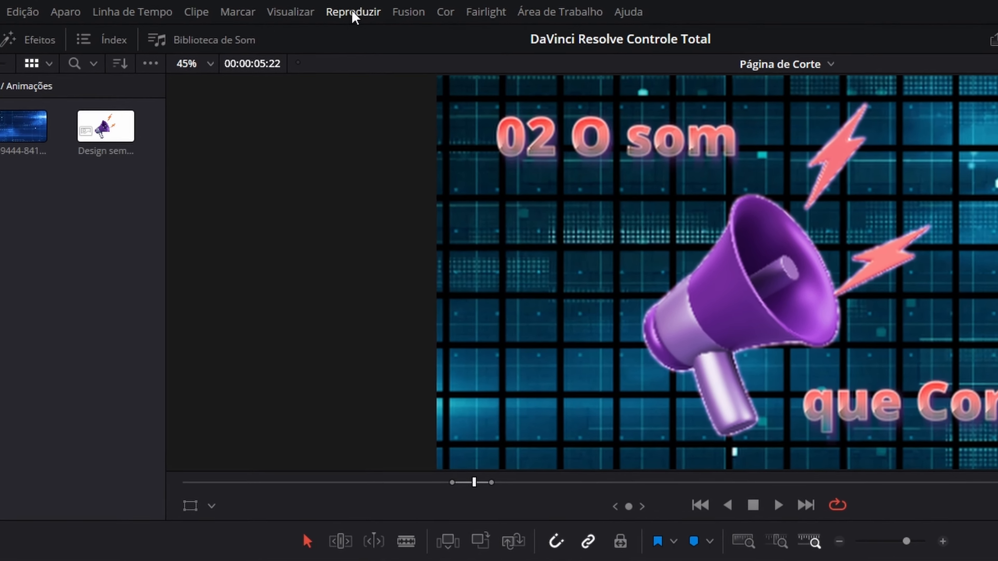
left_click(353, 12)
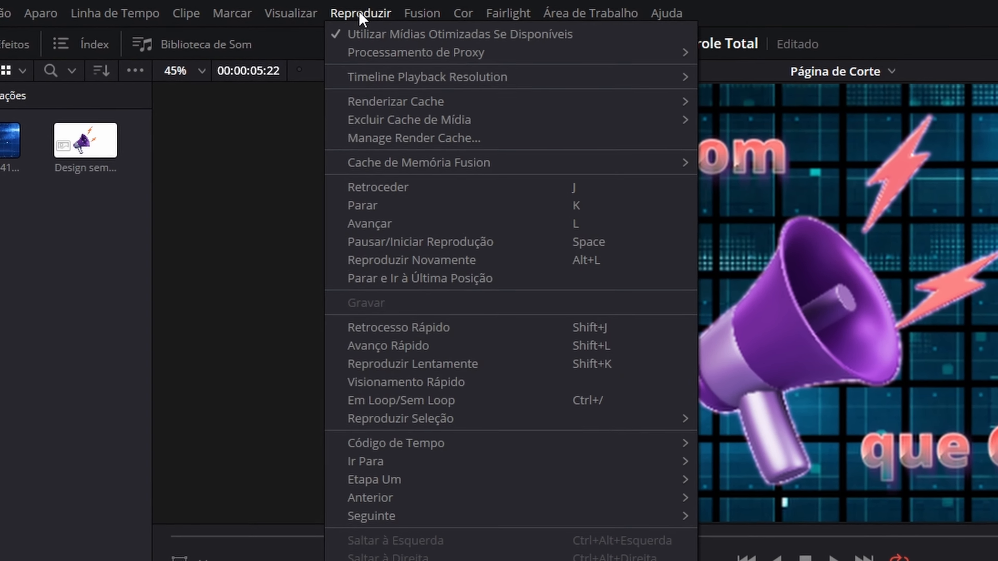
mouse_move(644, 69)
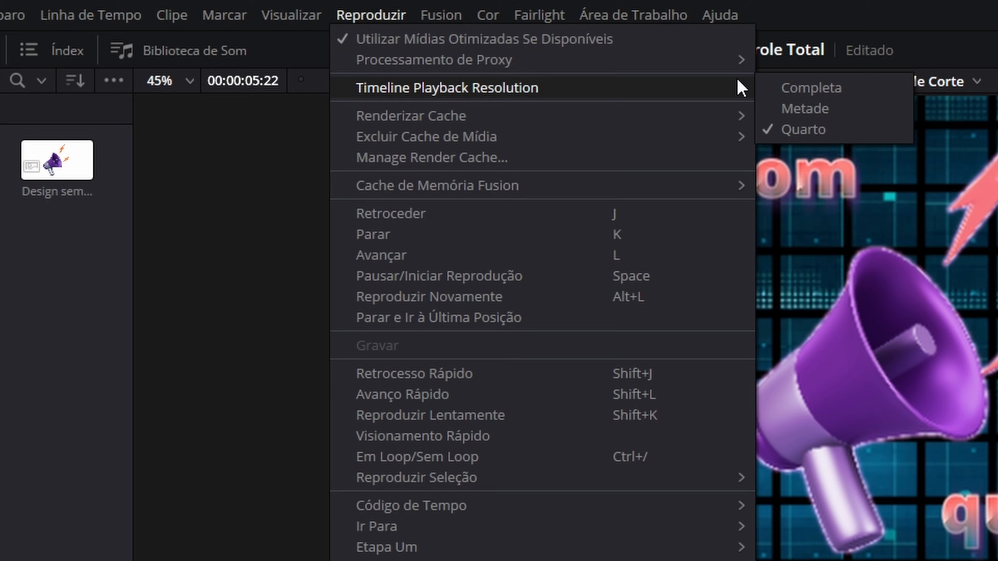
left_click(812, 88)
Set the render cache mode to Inteligente and play back the Fusion Composition clip to check its smoothness.
left_click(359, 18)
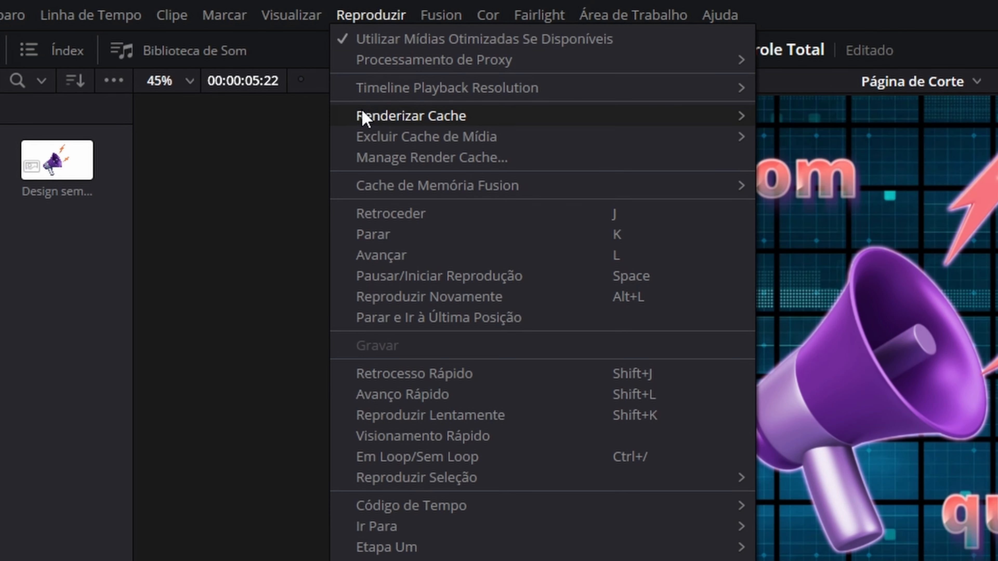
mouse_move(365, 117)
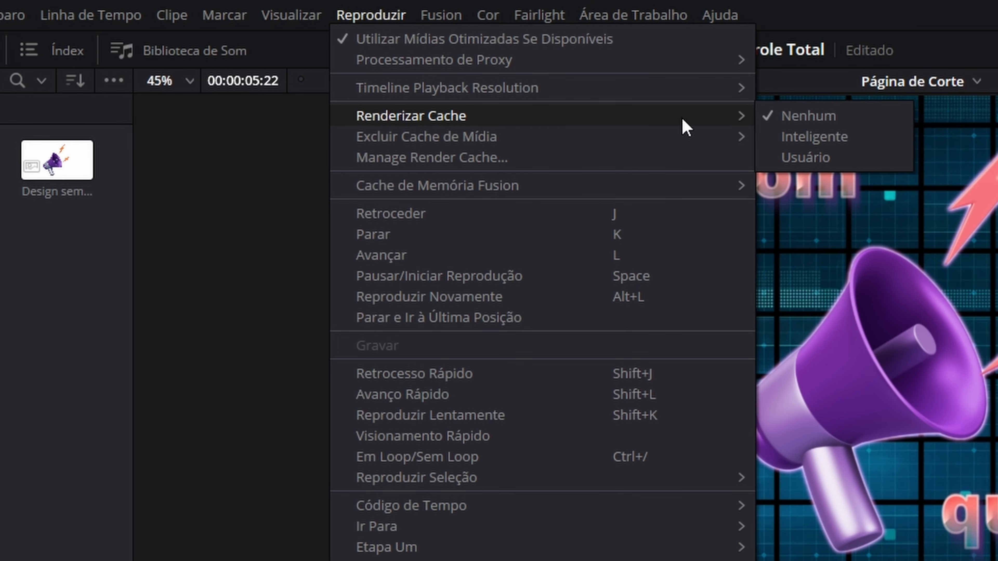
left_click(815, 136)
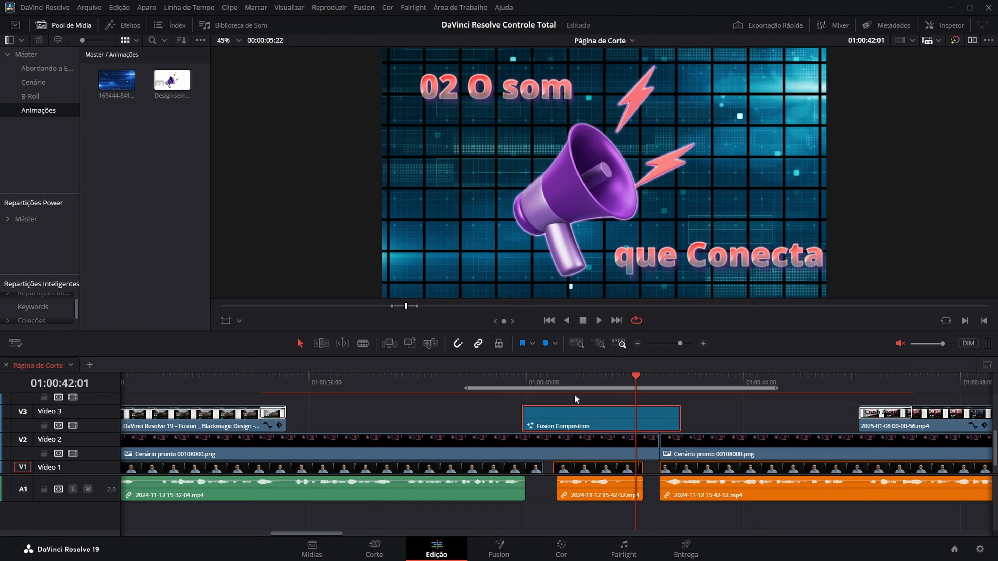
left_click(563, 379)
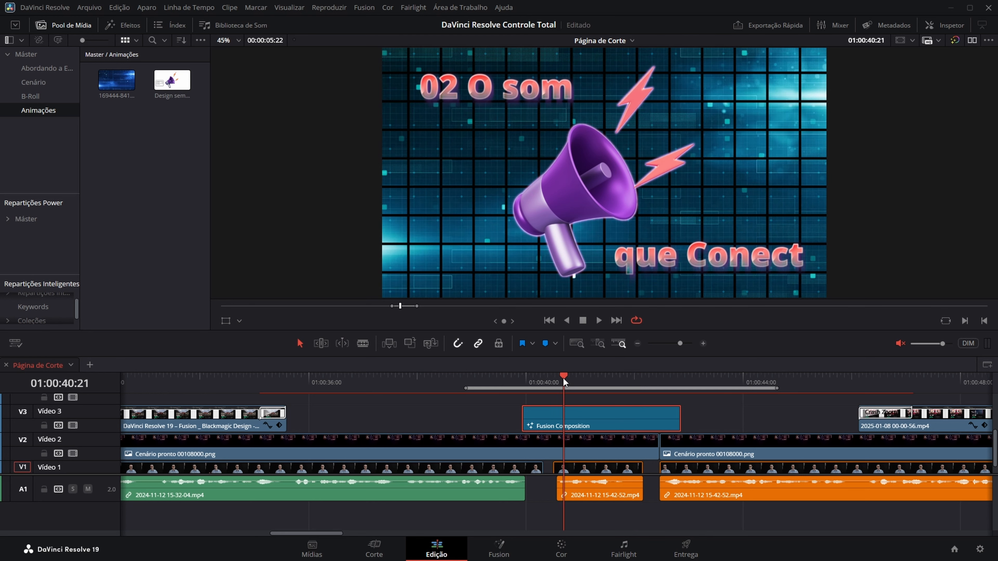
left_click(656, 380)
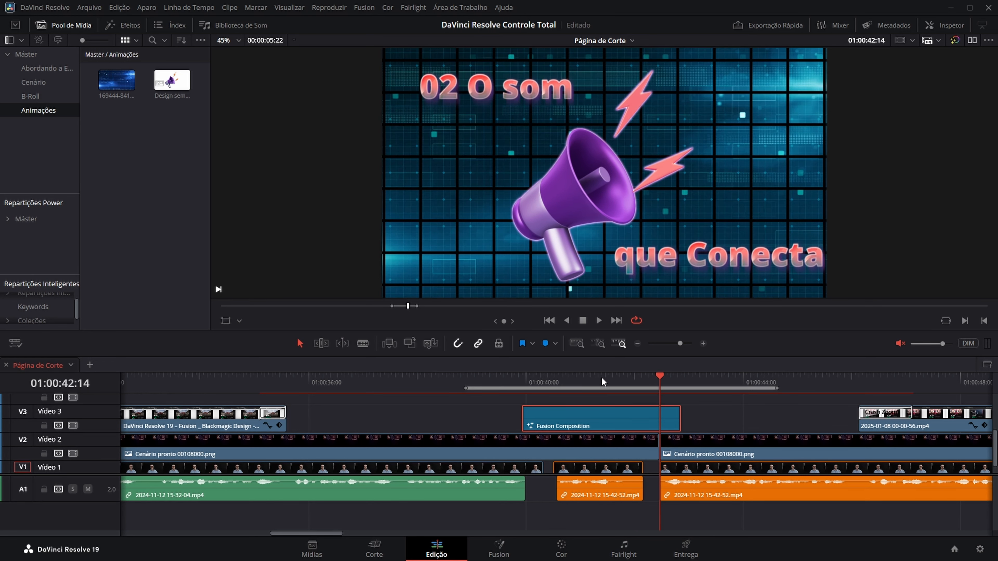
left_click(529, 382)
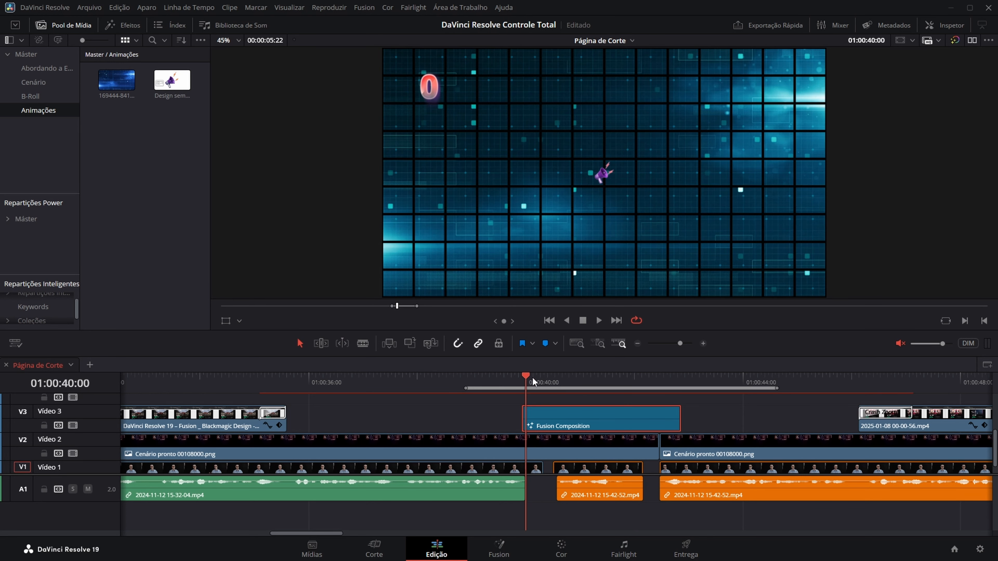
left_click_drag(532, 376, 580, 378)
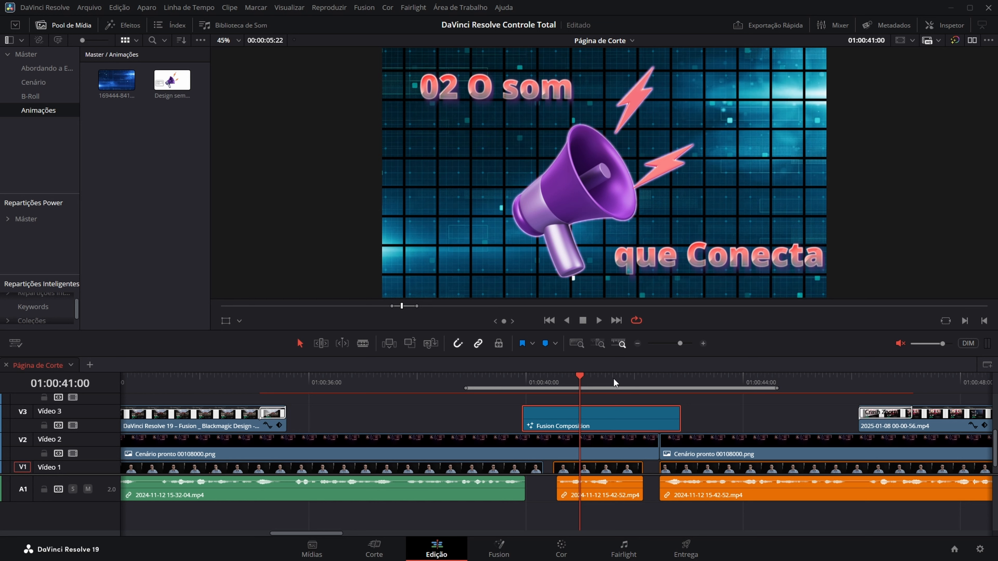
left_click(597, 321)
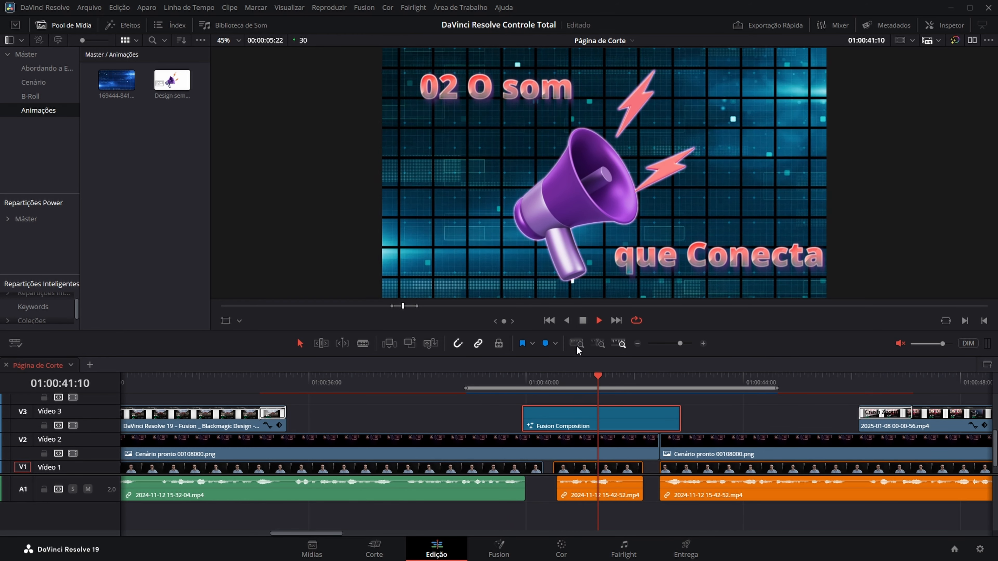
left_click(583, 321)
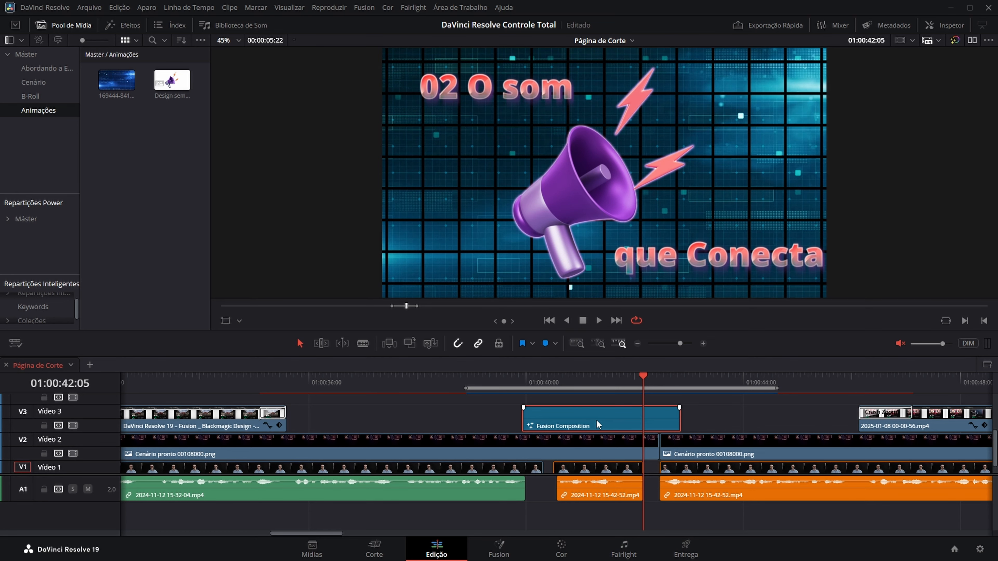
Store the Fusion Composition clip in the Animações bin and rename the stored copy as Animação.
left_click_drag(596, 425, 130, 147)
left_click(116, 134)
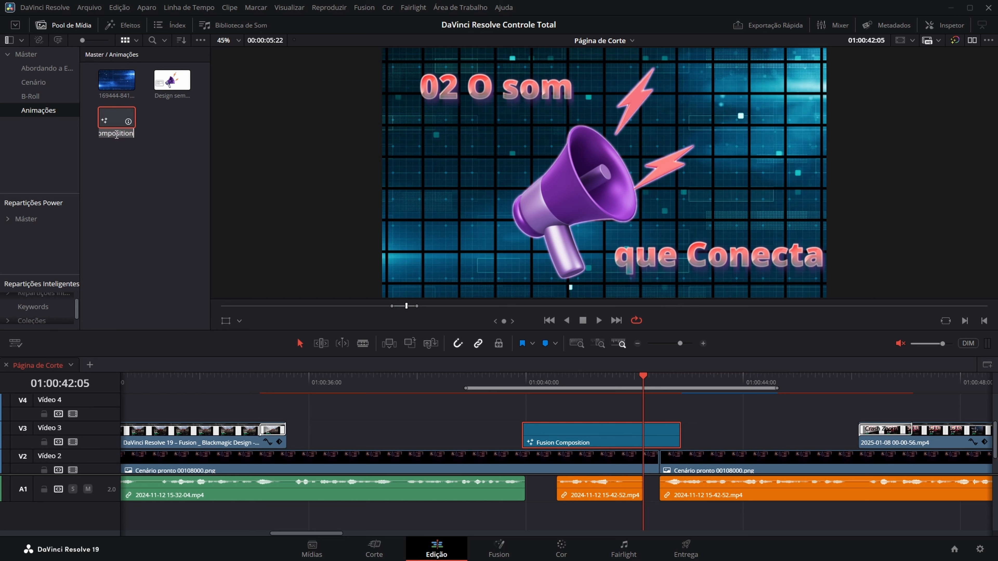
type("Animação")
left_click(158, 191)
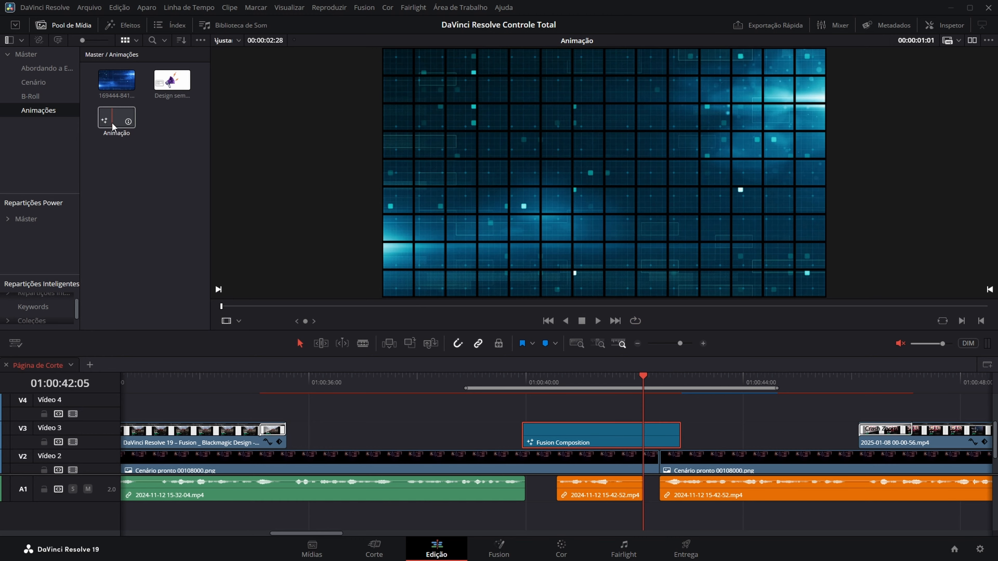
Place a copy of the stored Animação clip above the Vídeo 3 track and delete it from the timeline.
left_click_drag(112, 121, 204, 414)
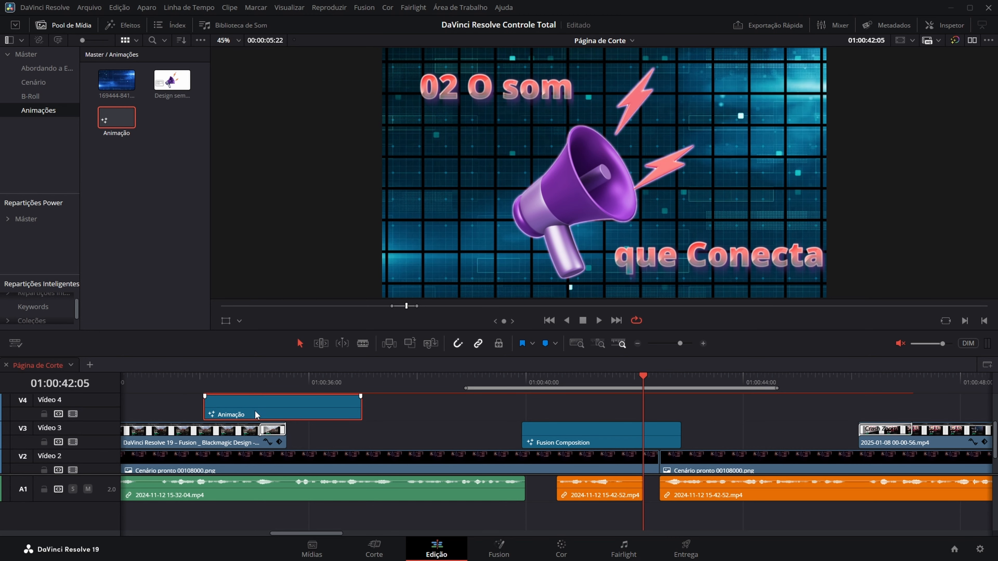
key("Delete")
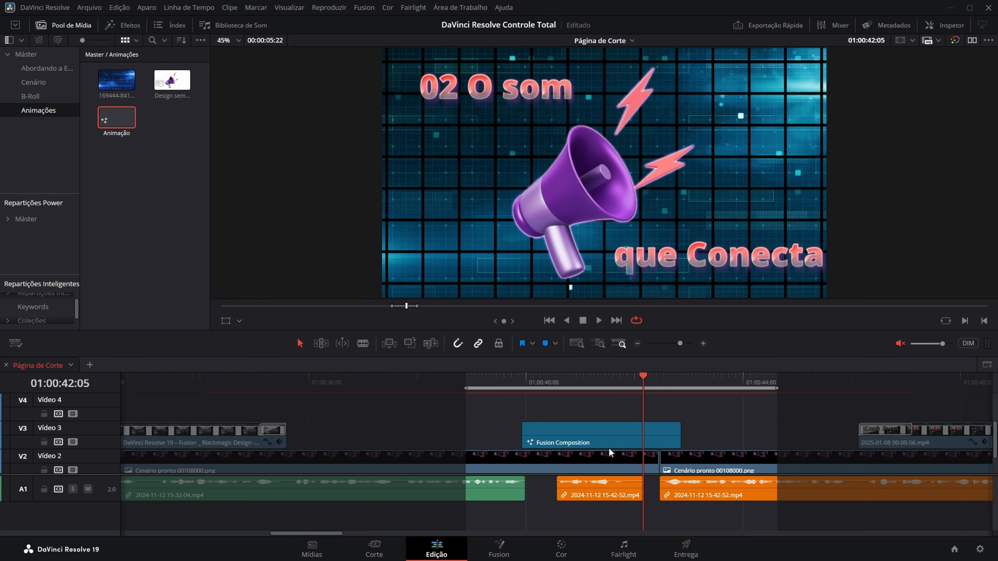
Set up Render in Place for the Fusion Composition clip with the file name "Animação Render" and the MP4 format.
left_click(595, 382)
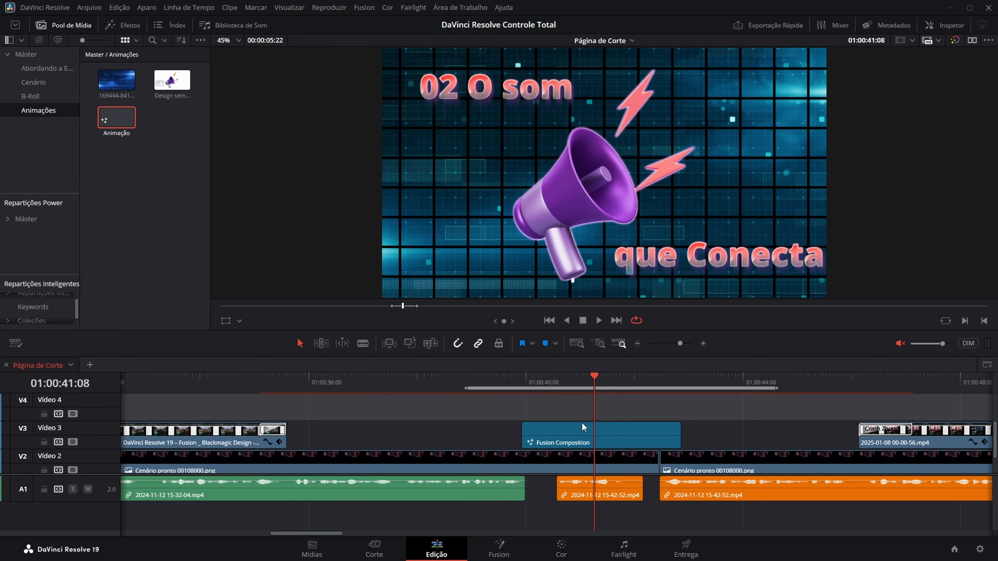
right_click(578, 436)
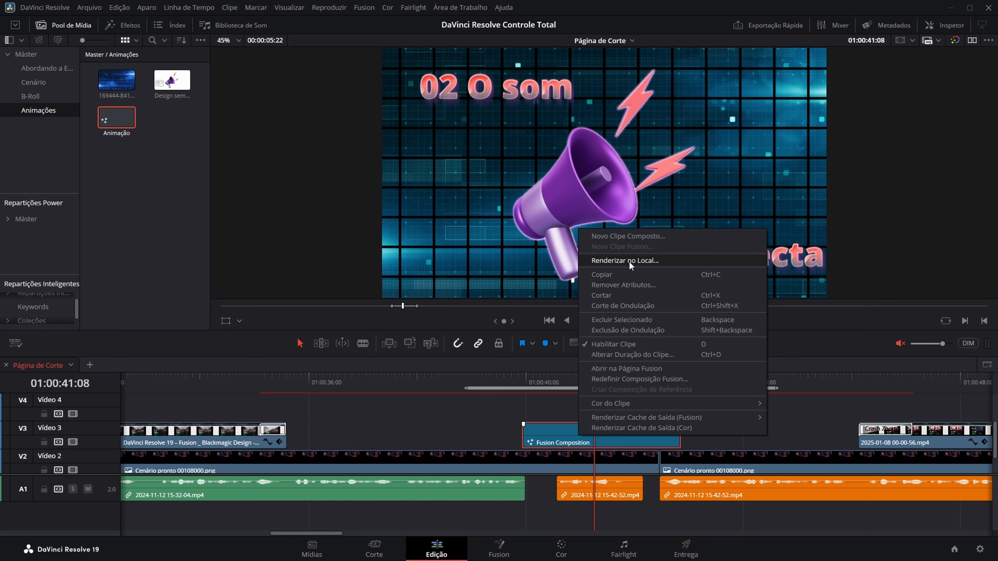
left_click(658, 261)
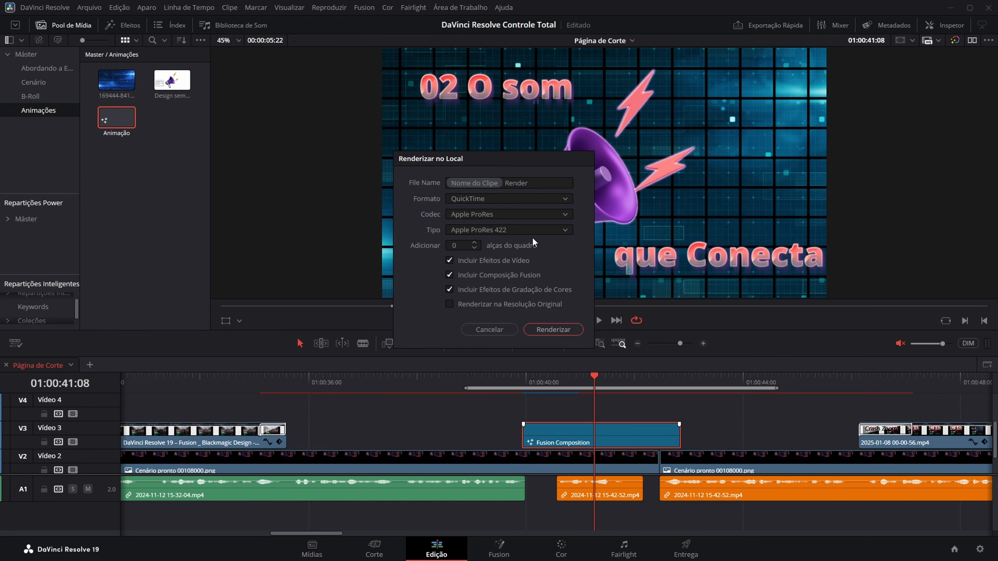
left_click(490, 183)
type("Animação")
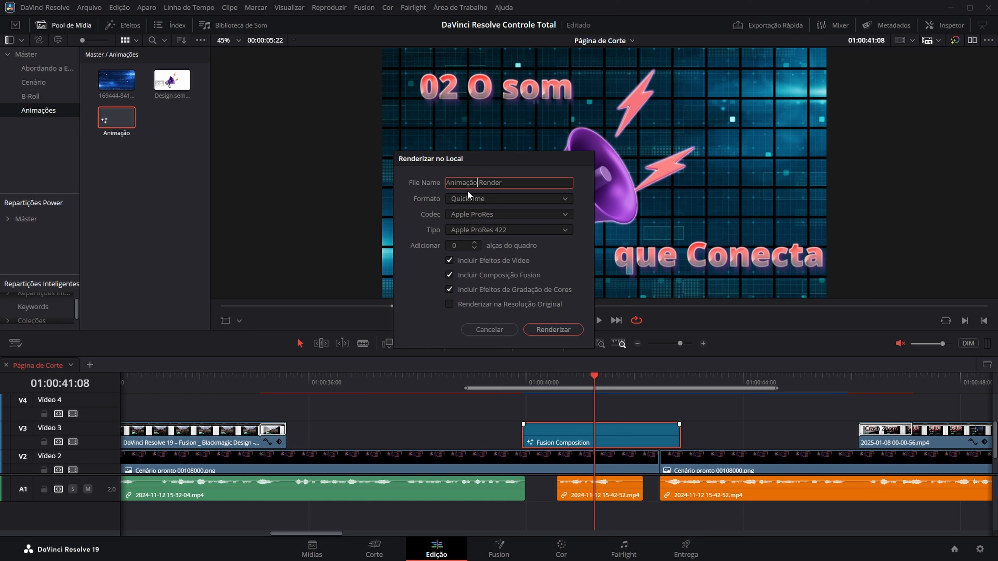
left_click(564, 196)
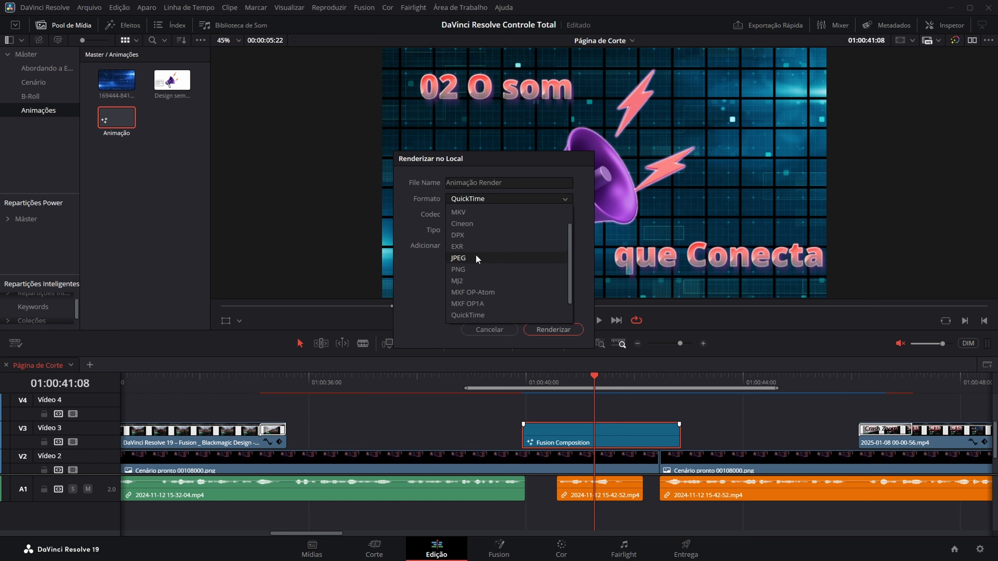
scroll(471, 284, "down", 1)
left_click(459, 304)
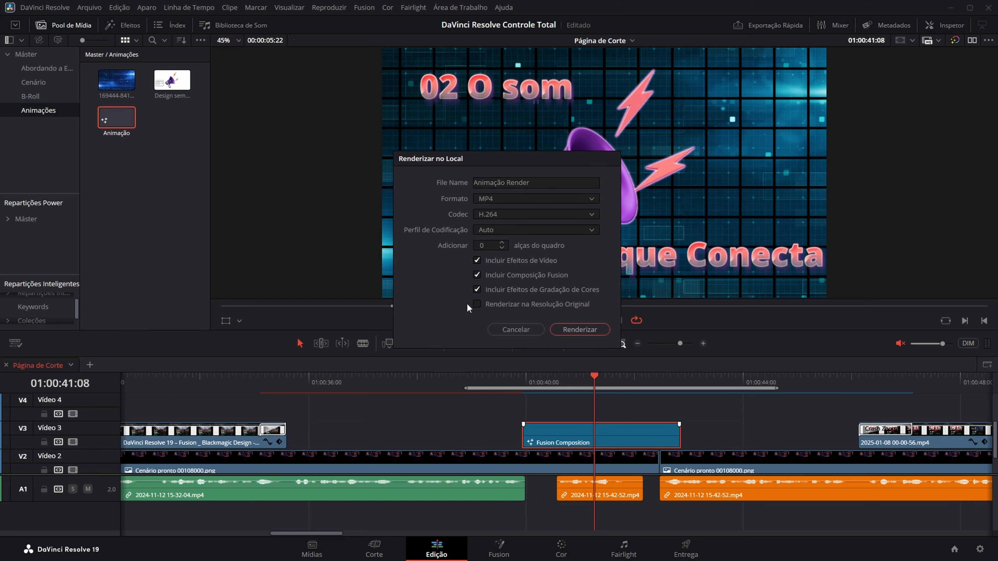
Render the composition into the Vídeos folder and play back the rendered clip on the timeline.
left_click(579, 330)
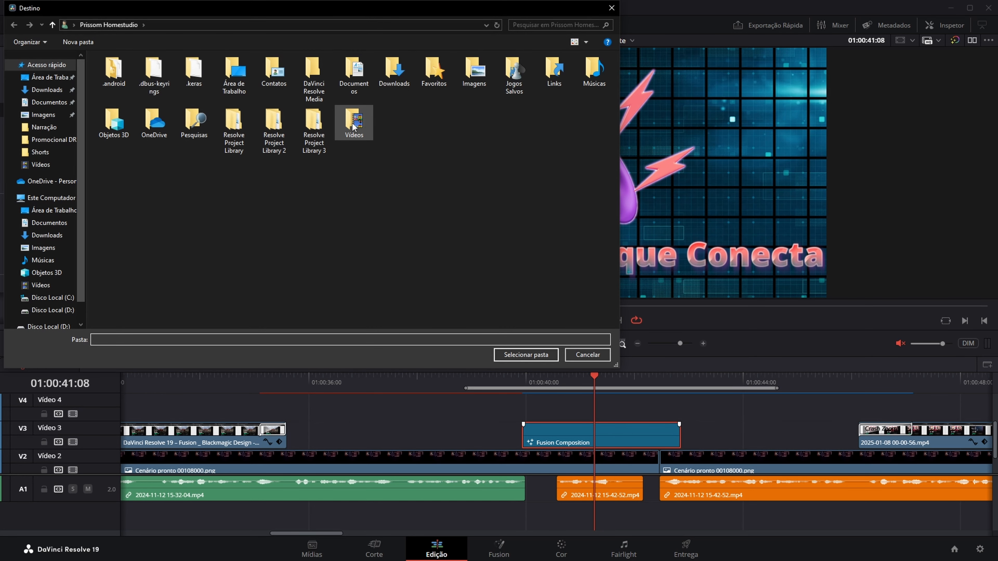
left_click(353, 123)
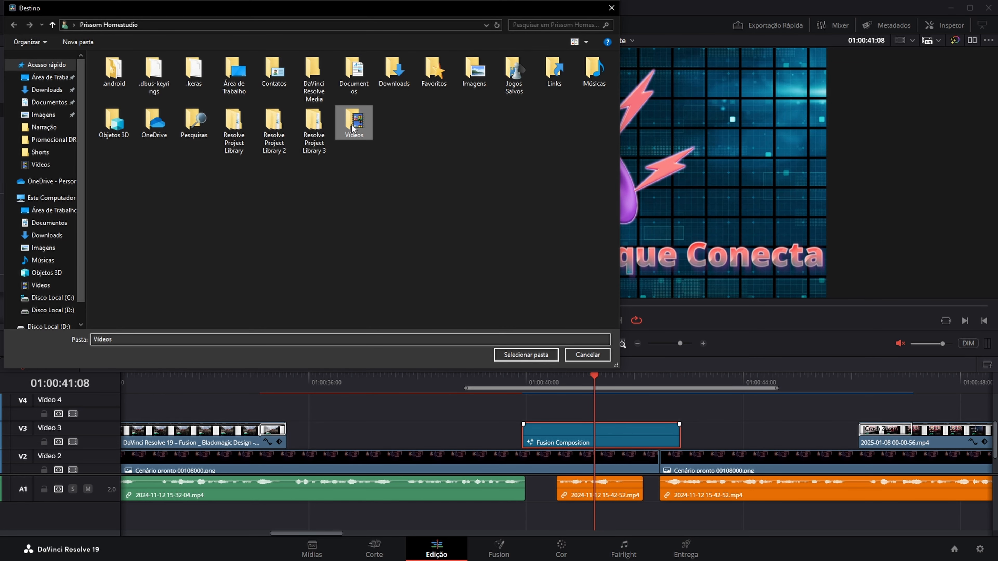
left_click(526, 355)
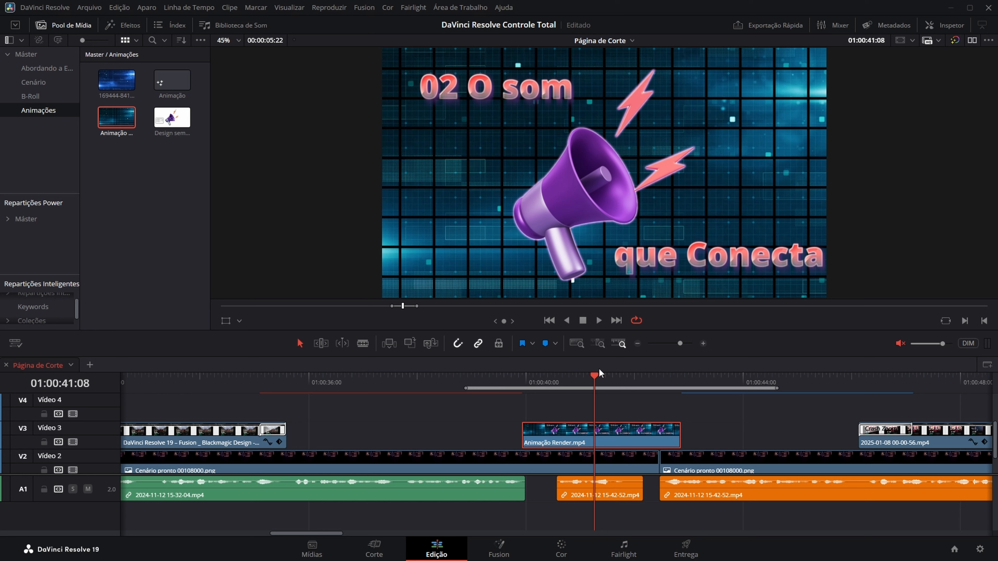
left_click(597, 320)
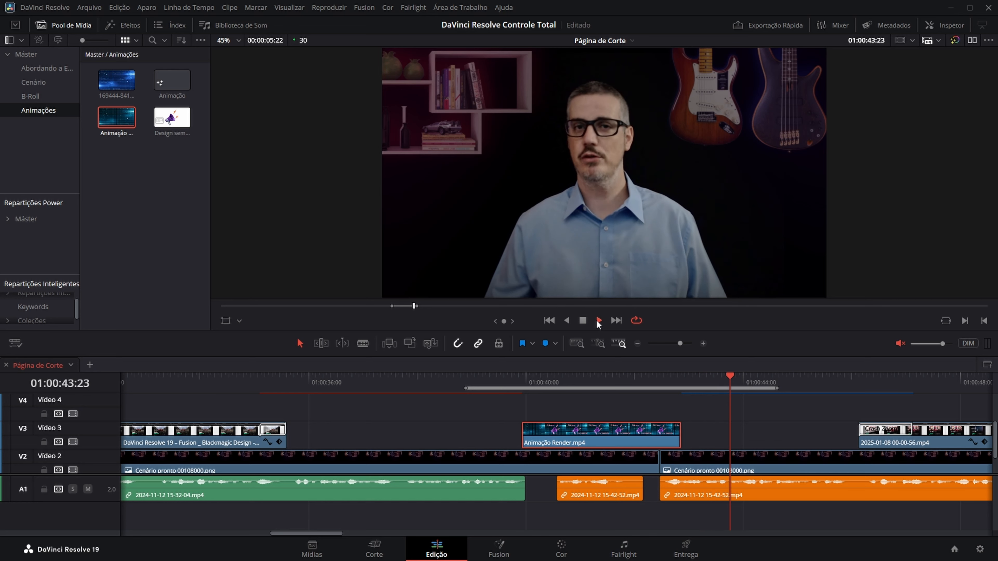
Preview the stored Animação composition and its rendered copy from the Animações bin in the source viewer.
double_click(115, 125)
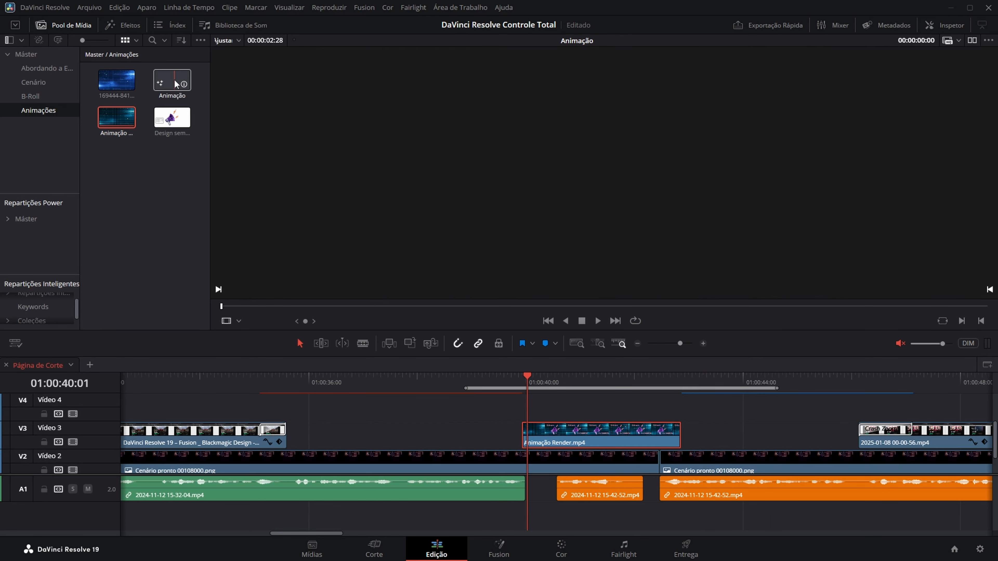
left_click(174, 79)
key("space")
left_click(123, 120)
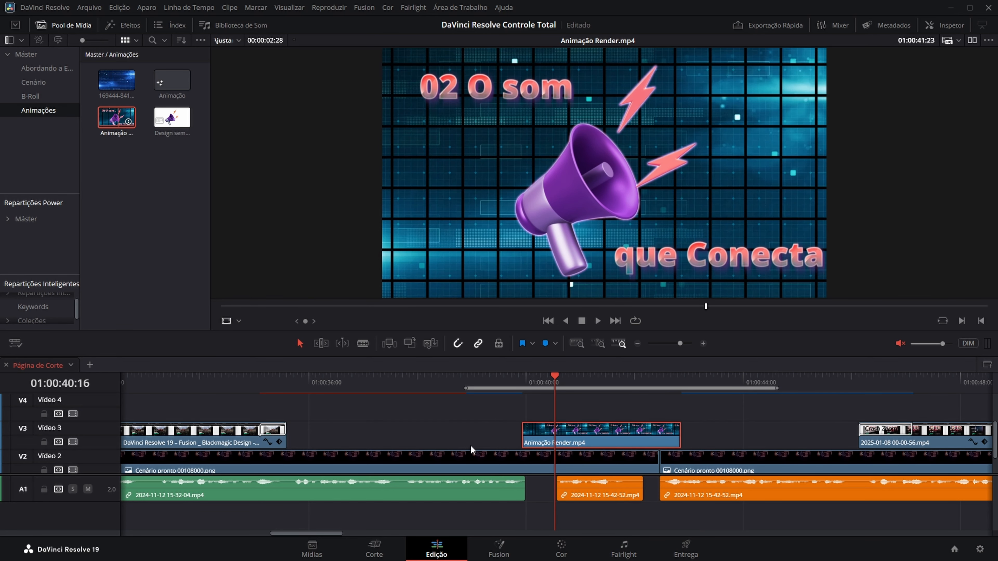
Turn off the render cache and play the Animação Render.mp4 clip on the Vídeo 3 track.
left_click(603, 441)
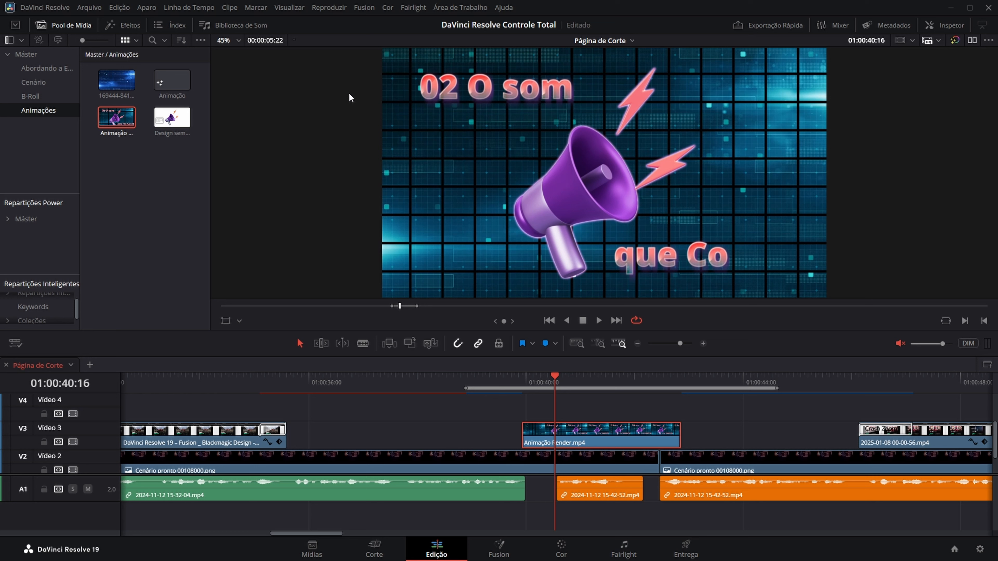
left_click(328, 8)
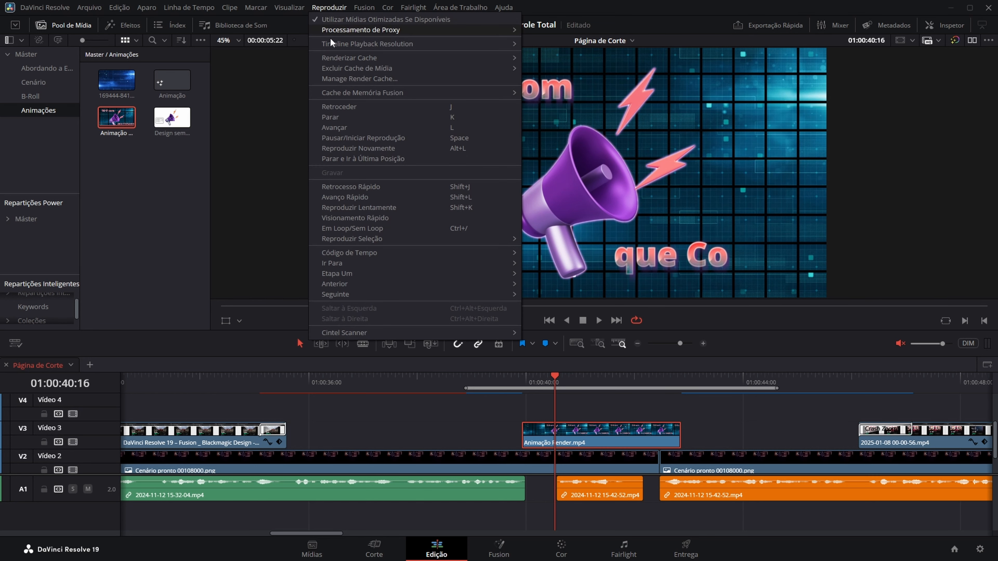
mouse_move(393, 60)
left_click(536, 57)
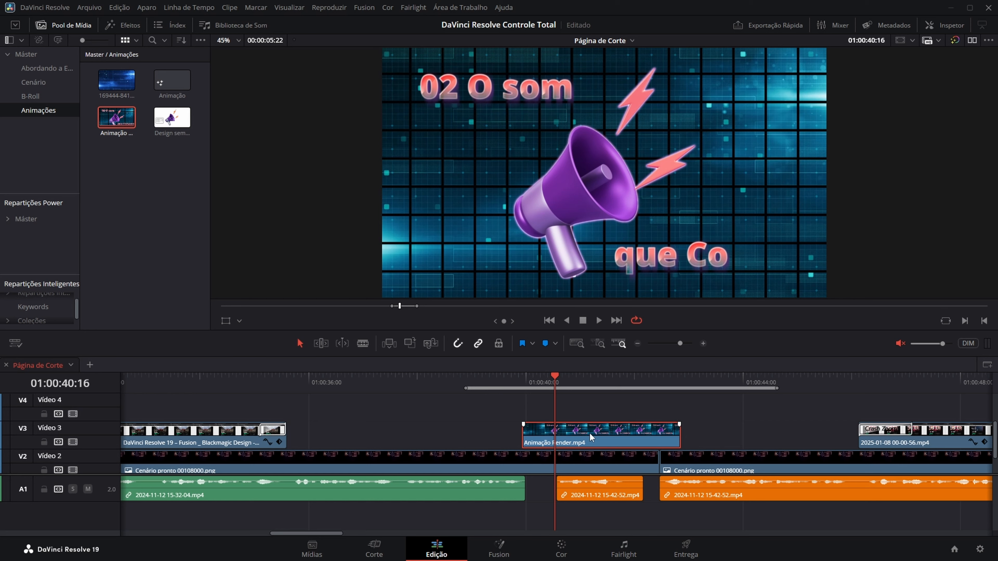
left_click(599, 321)
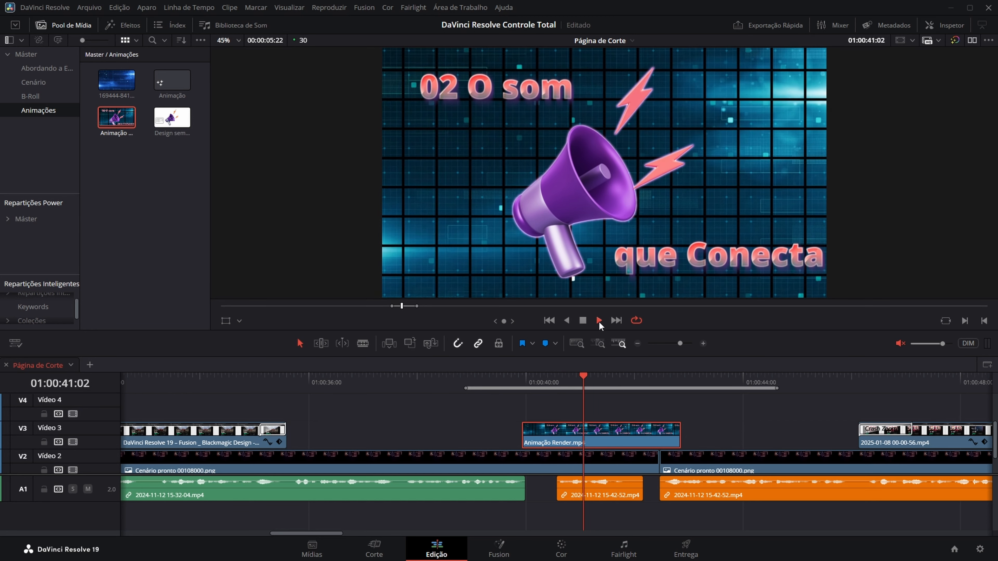